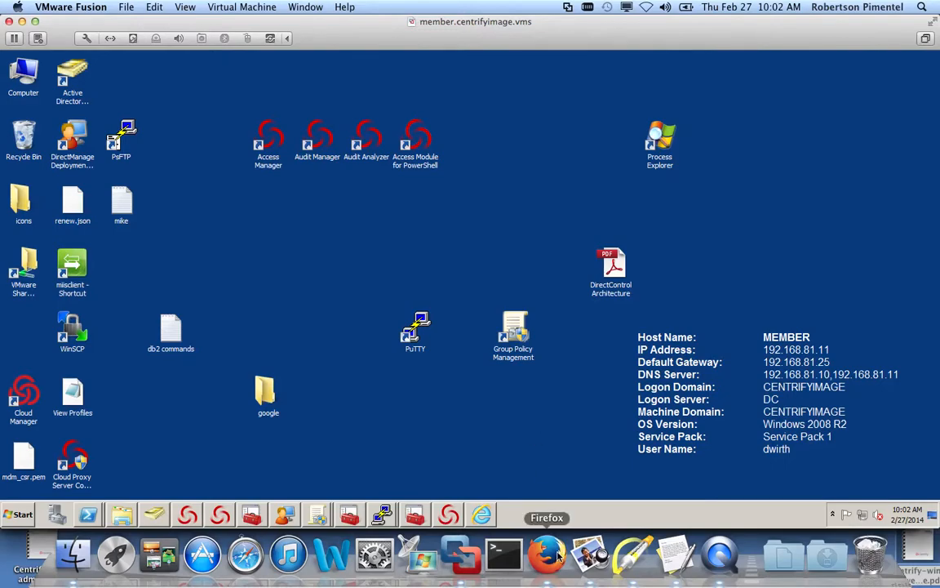
- Bring the Firefox window to the front from the macOS Dock
click(558, 555)
- Point arrows at the Desktop 6.5 x86 and AS/ES/WS 6.5 x86 rows, then return to the VM
click(635, 555)
key(Tab)
key(Tab)
drag(516, 274, 469, 291)
drag(562, 314, 505, 337)
key(Tab)
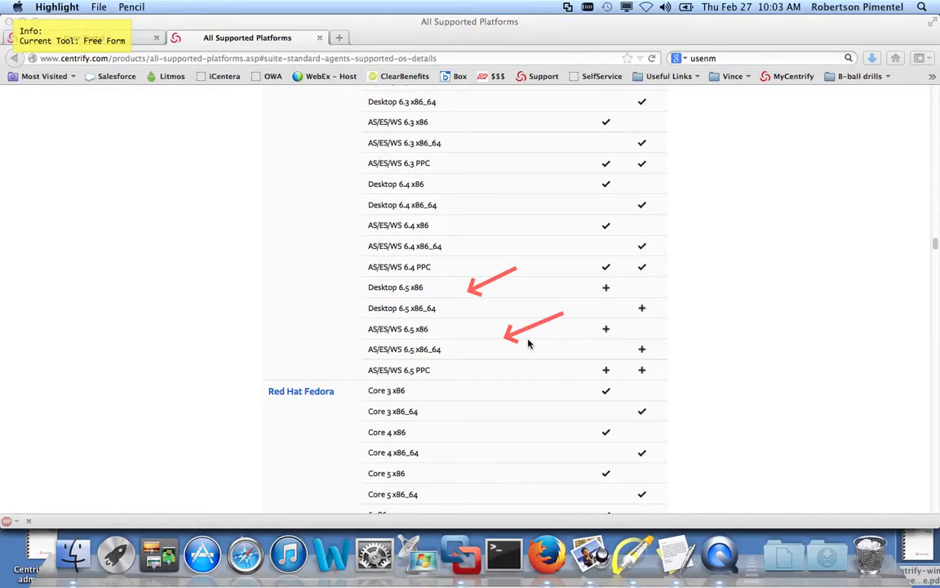
key(Escape)
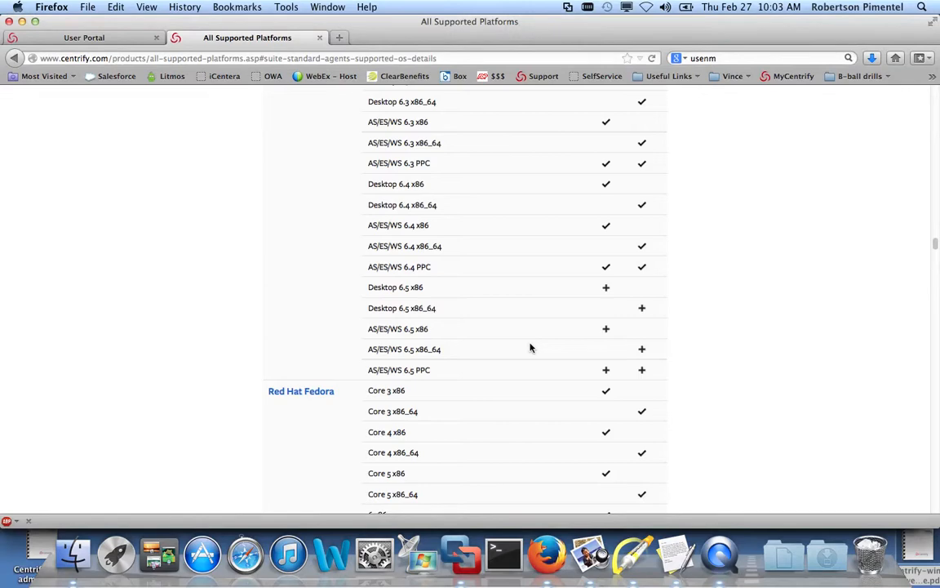
click(461, 555)
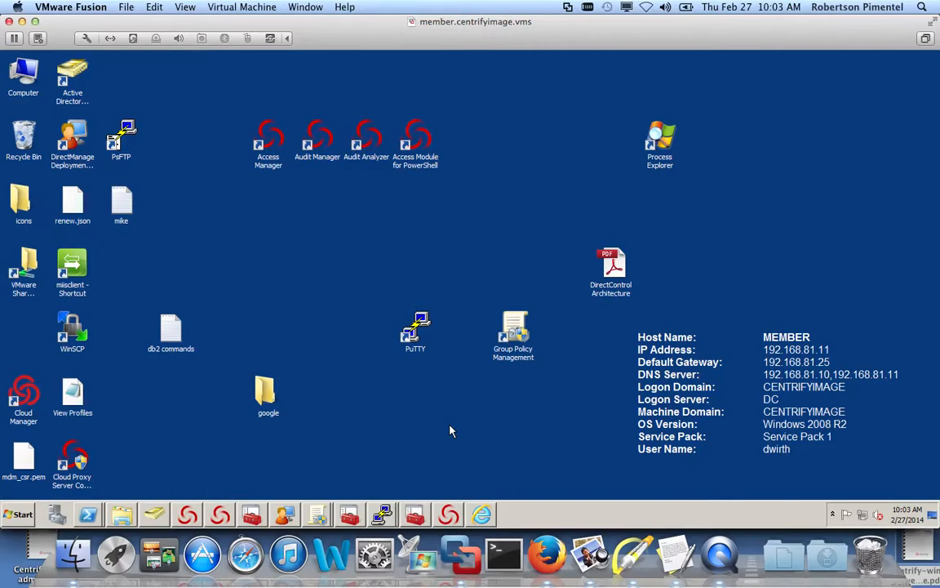
- Rerun Get-Command *-cdm* | more in the Access Module for PowerShell and page through the cmdlets
click(451, 515)
key(Up)
key(Up)
key(Return)
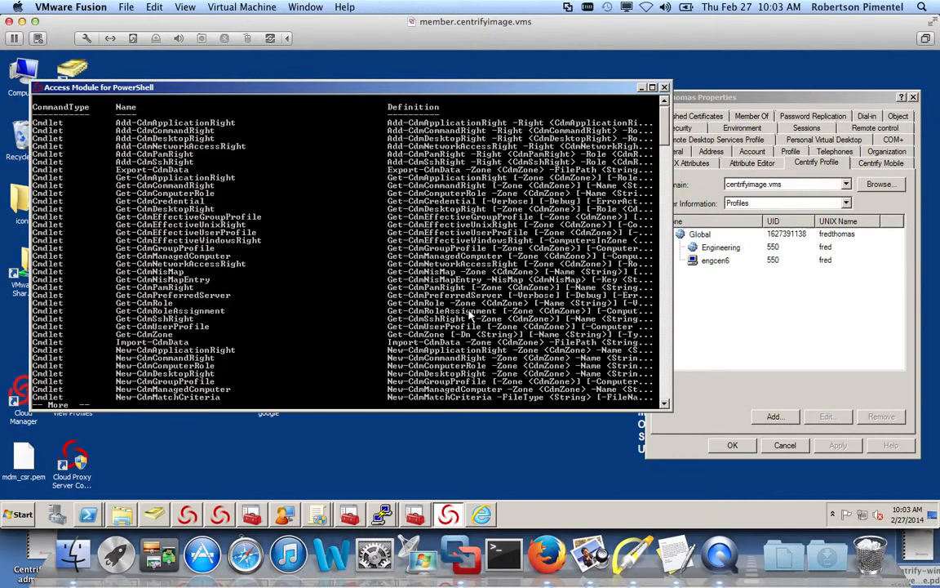
key(space)
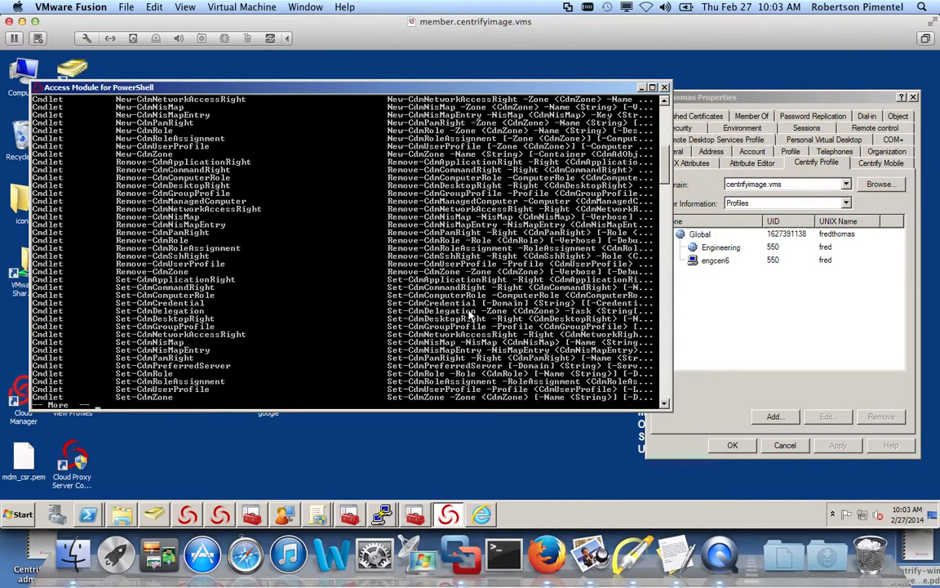
key(space)
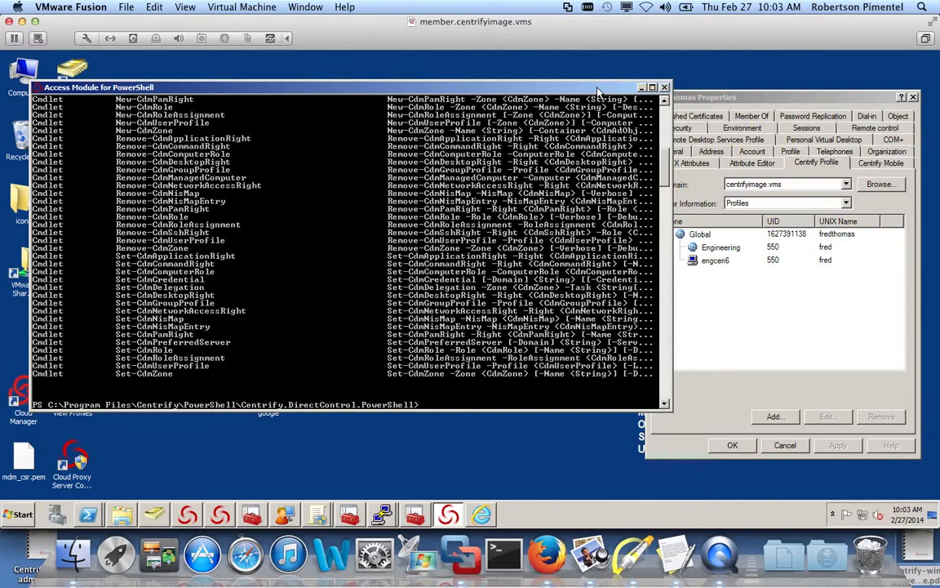
- Close PowerShell and review the View Profiles script in Notepad
click(665, 87)
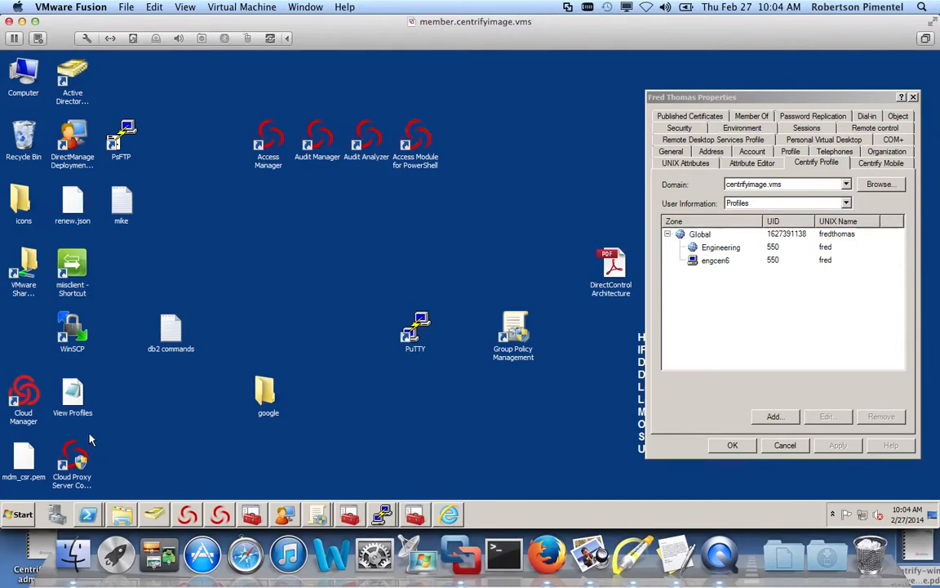
right_click(71, 391)
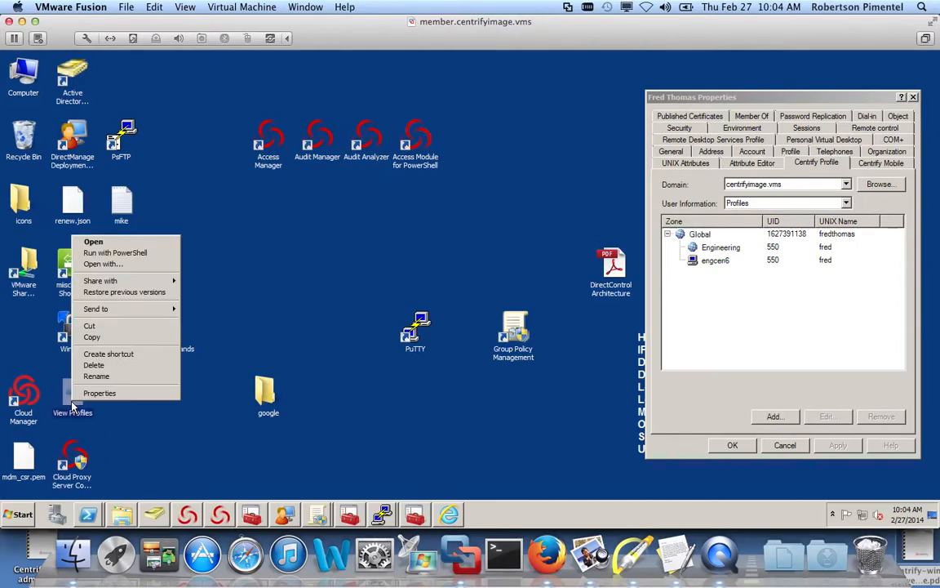
click(97, 241)
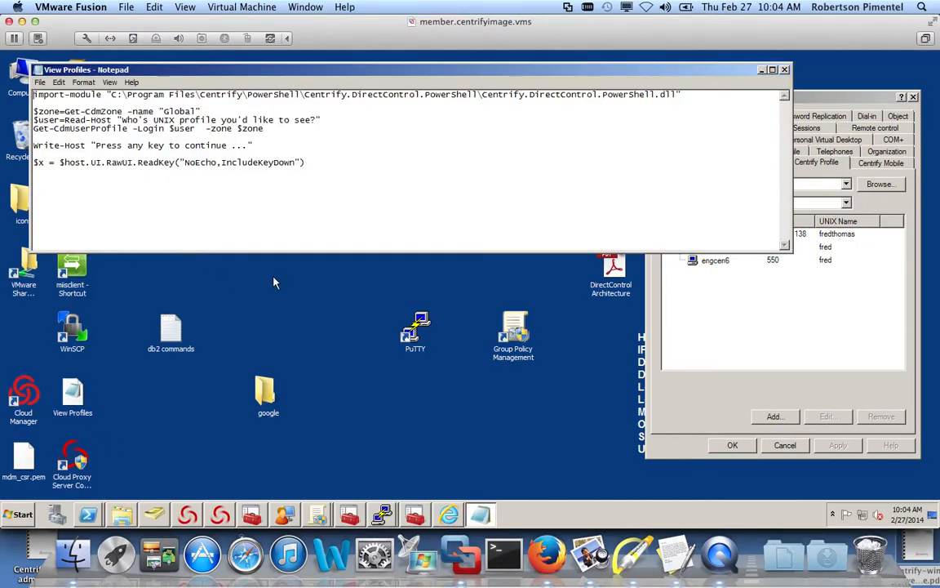
drag(271, 72, 317, 189)
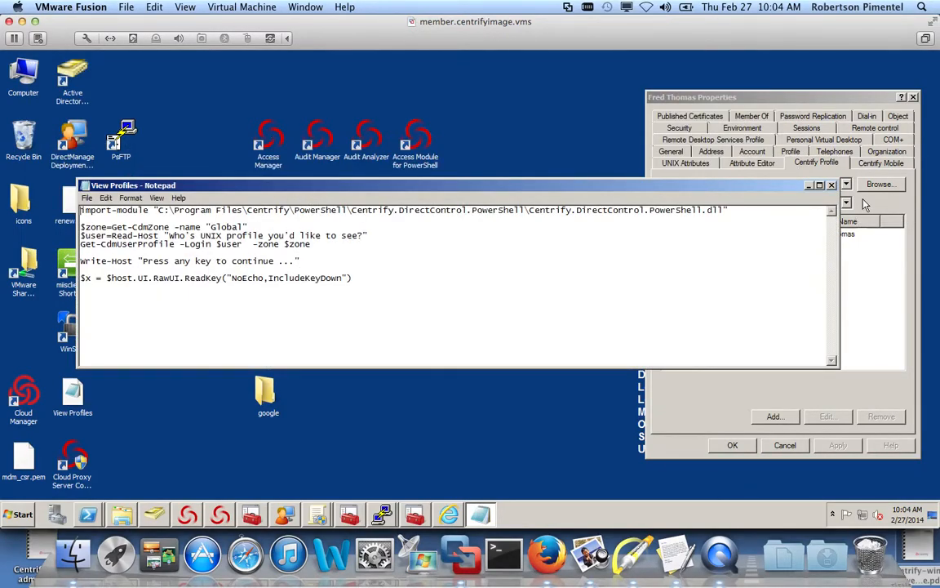
click(831, 186)
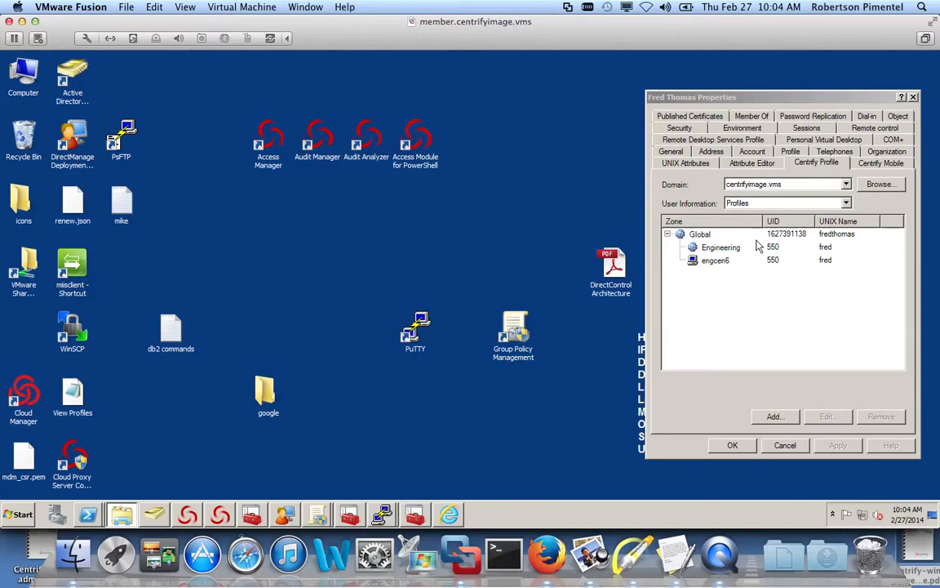
- Open the user's Global zone UNIX profile and run View Profiles with PowerShell
click(767, 235)
double_click(767, 235)
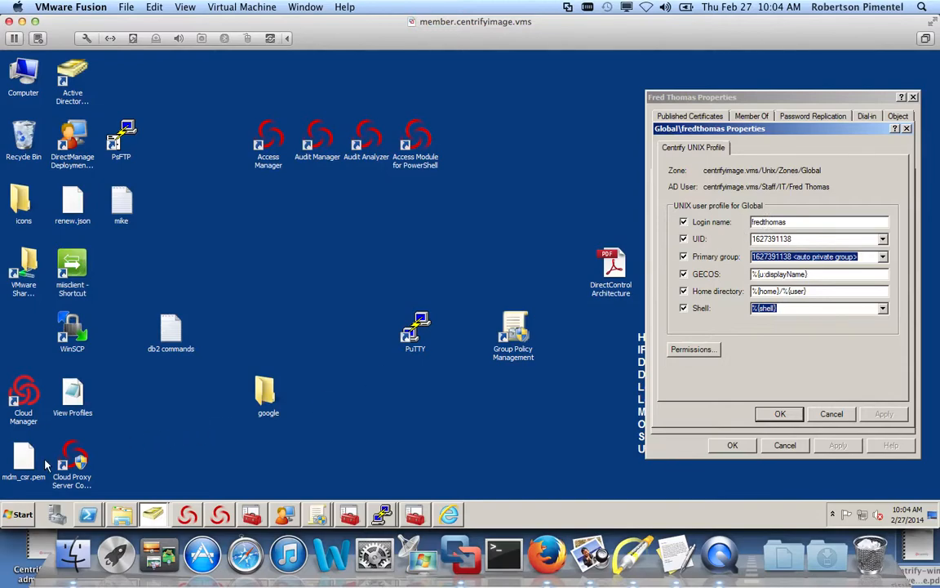
right_click(79, 397)
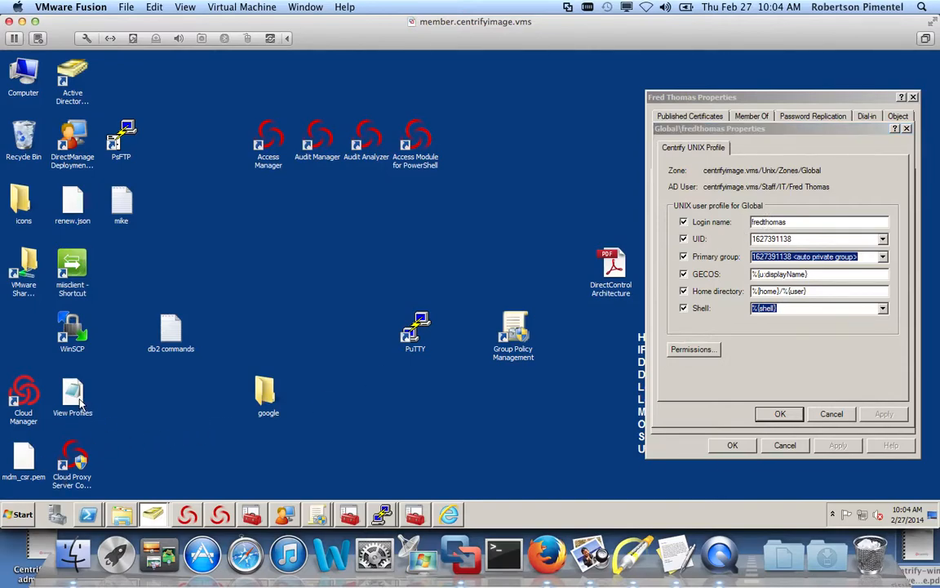
click(120, 249)
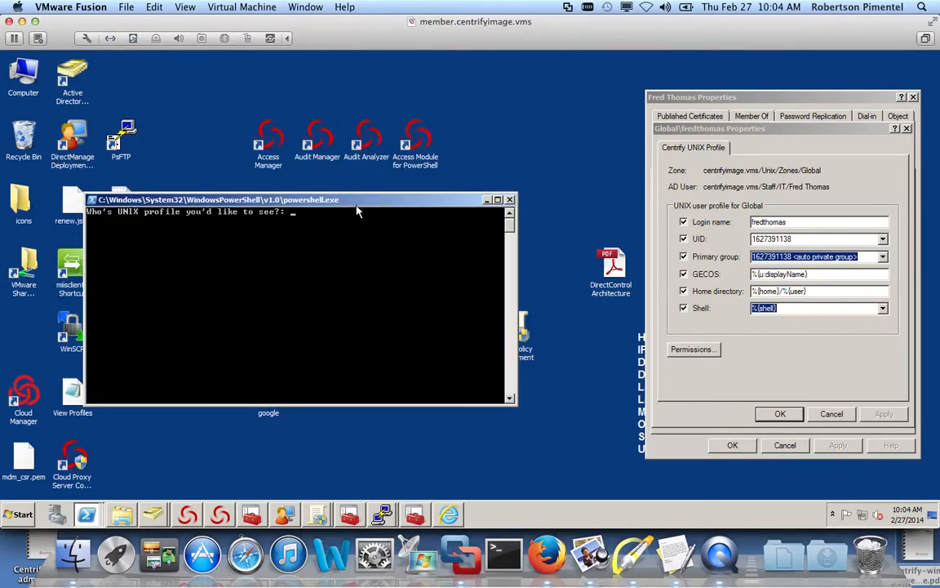
- Enter the user's login name, mark the UID and group output lines, then close the console
key(Return)
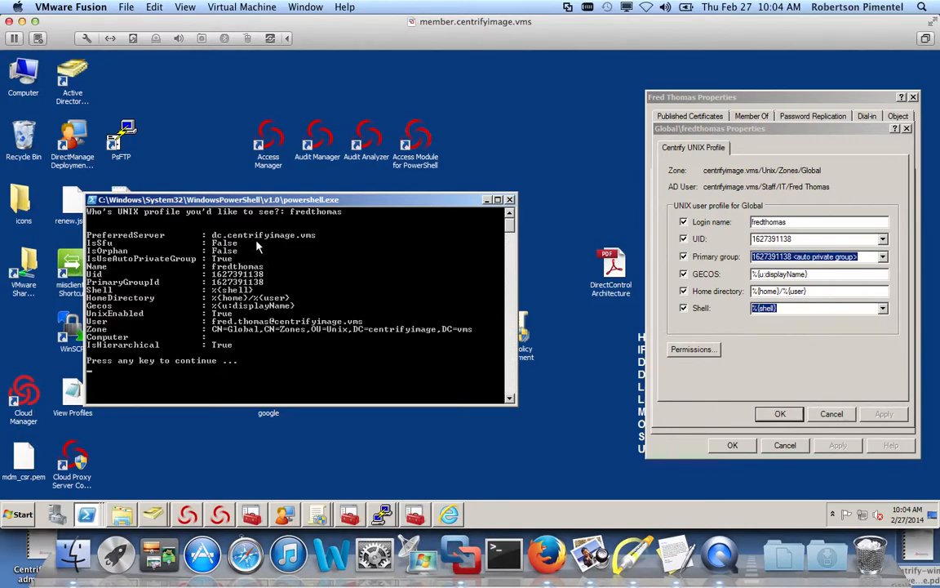
click(629, 563)
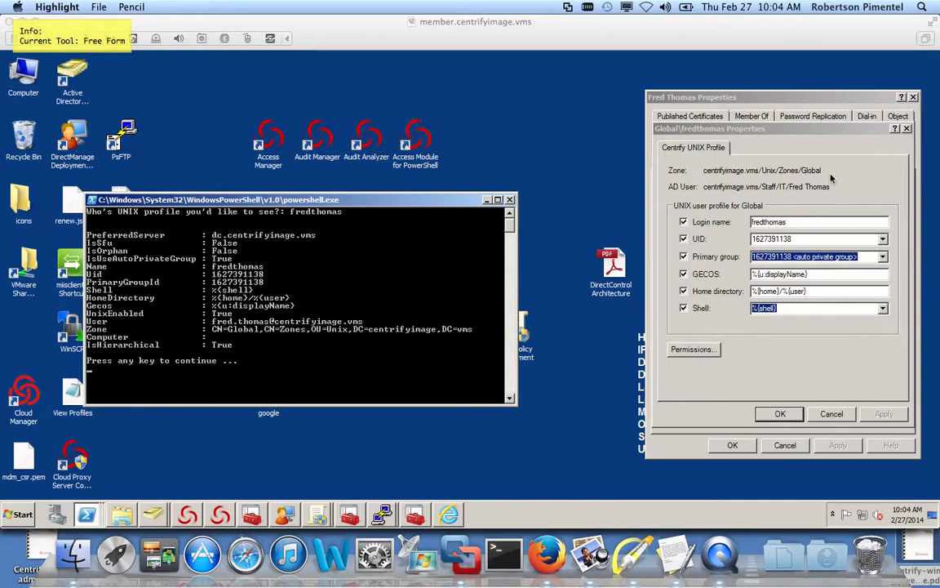
key(a)
drag(829, 170, 814, 223)
drag(382, 233, 314, 276)
key(f)
key(Escape)
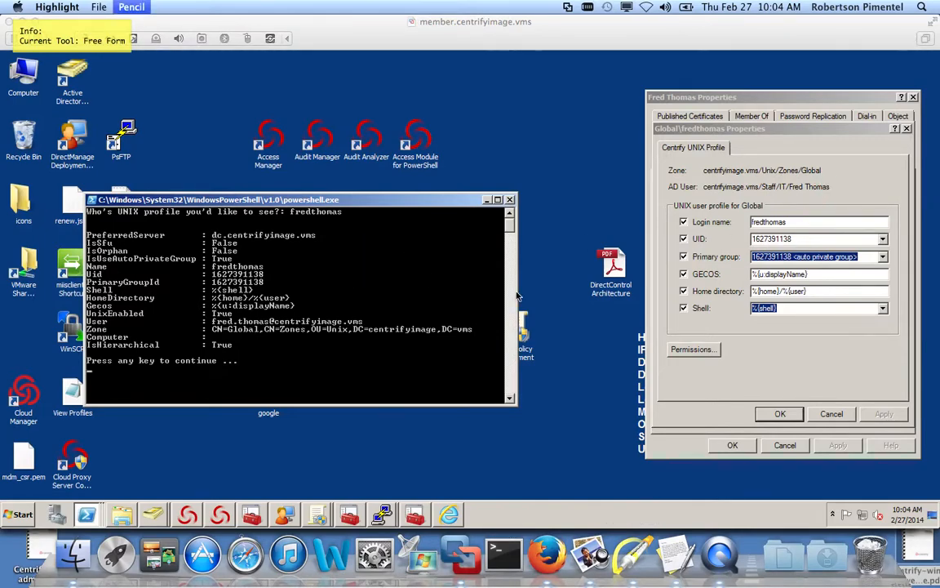
click(510, 200)
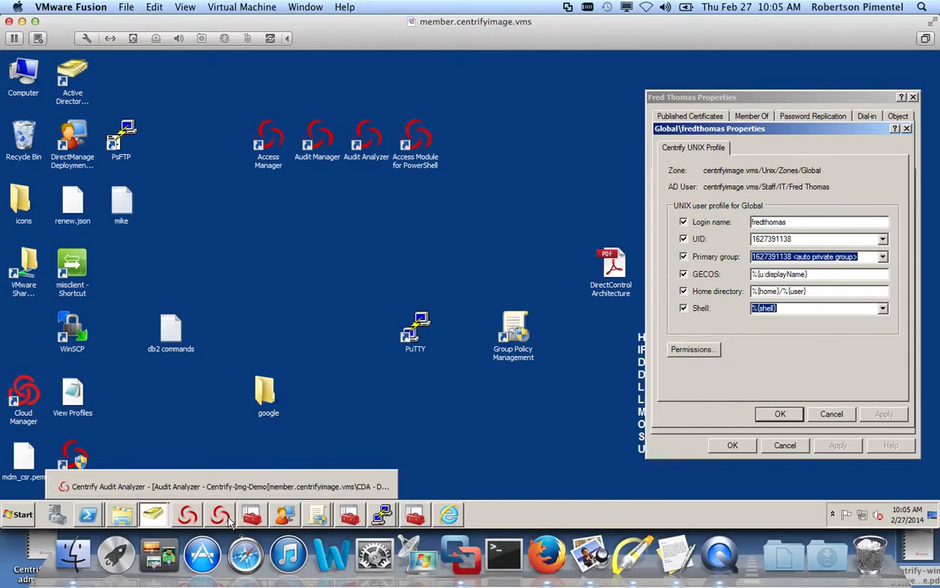
click(342, 450)
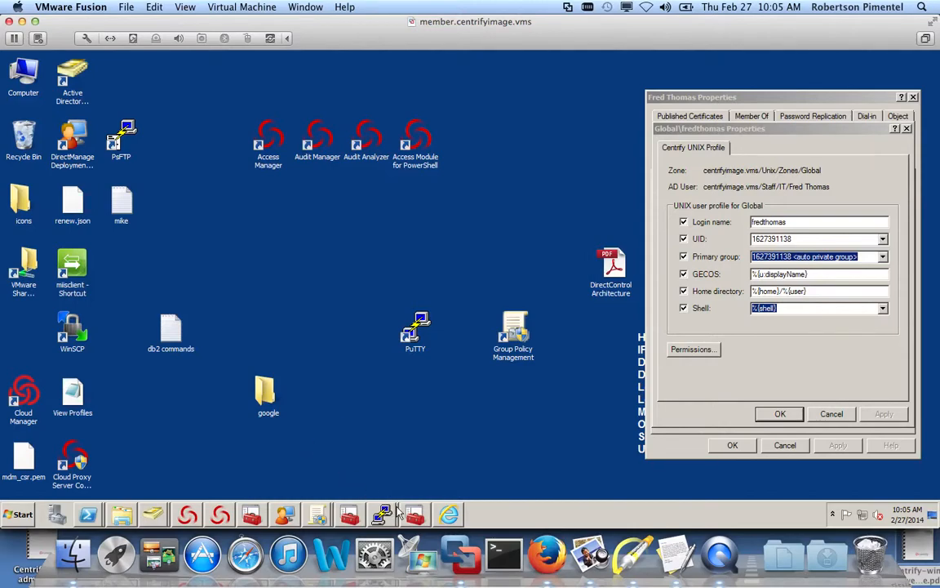
- Follow the log with dzdo tail /var/log/secure -f in the second engcen5 PuTTY session, then minimise it
mouse_move(395, 514)
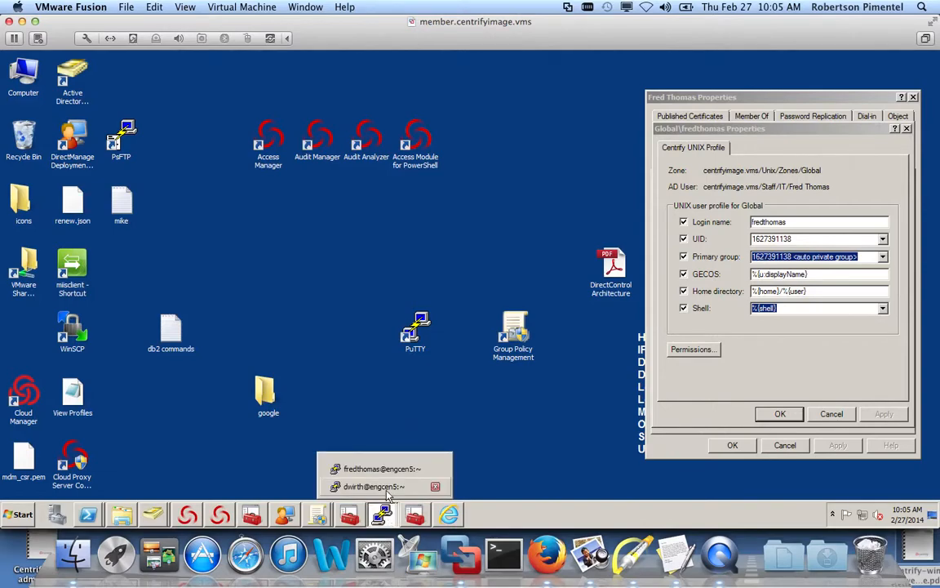
click(351, 482)
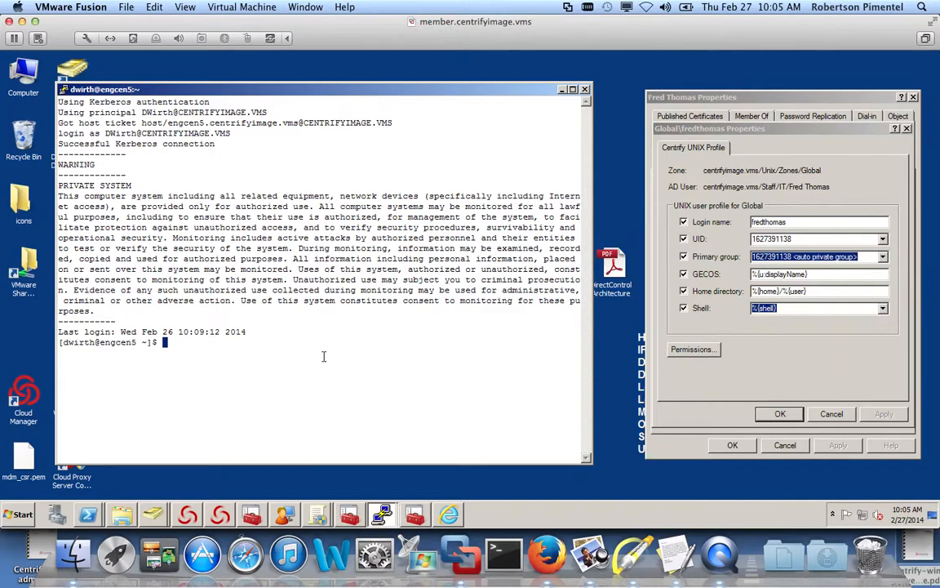
text(dzdo tail /var/log/secure -f)
key(Return)
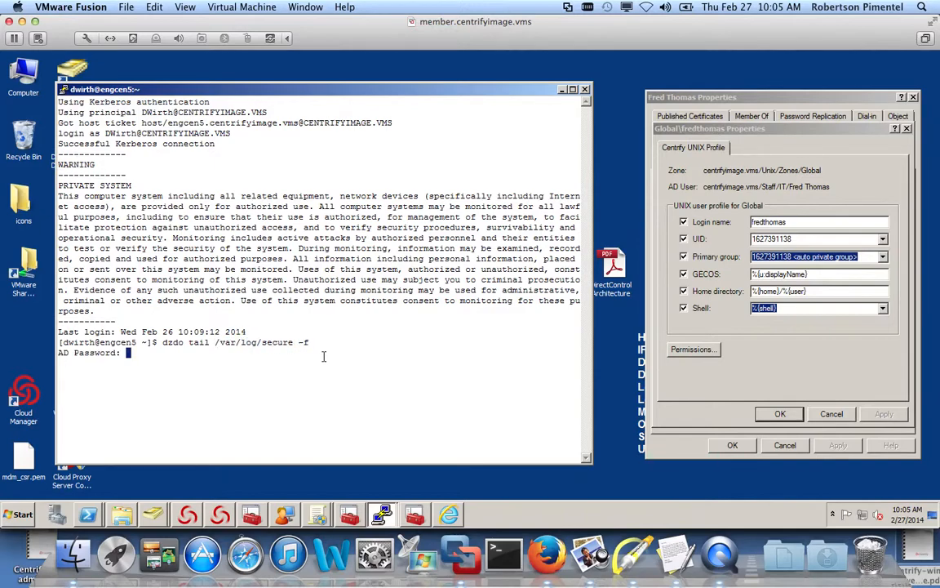
key(Return)
click(563, 90)
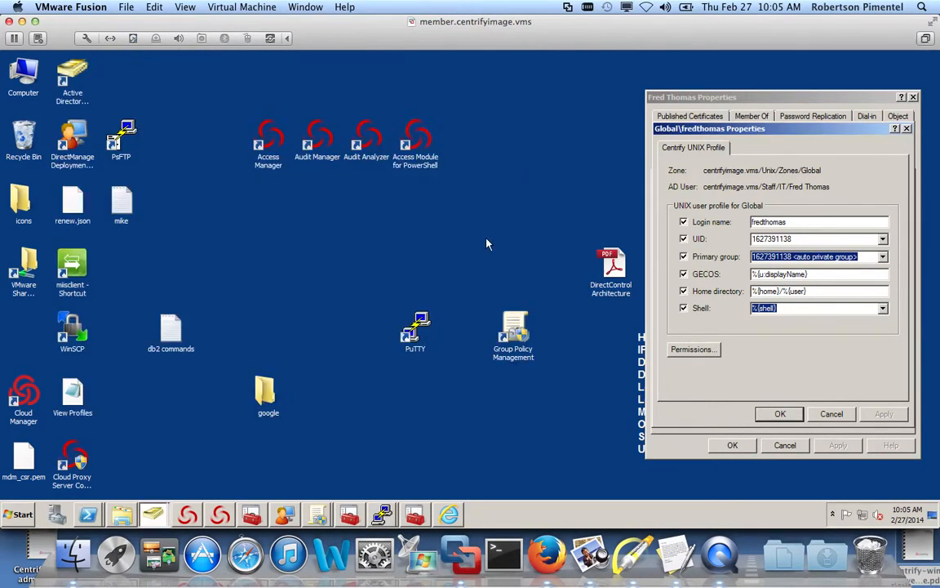
- In the other user's engcen5 terminal, clear the screen and run dzinfo to list rights
click(384, 514)
click(384, 471)
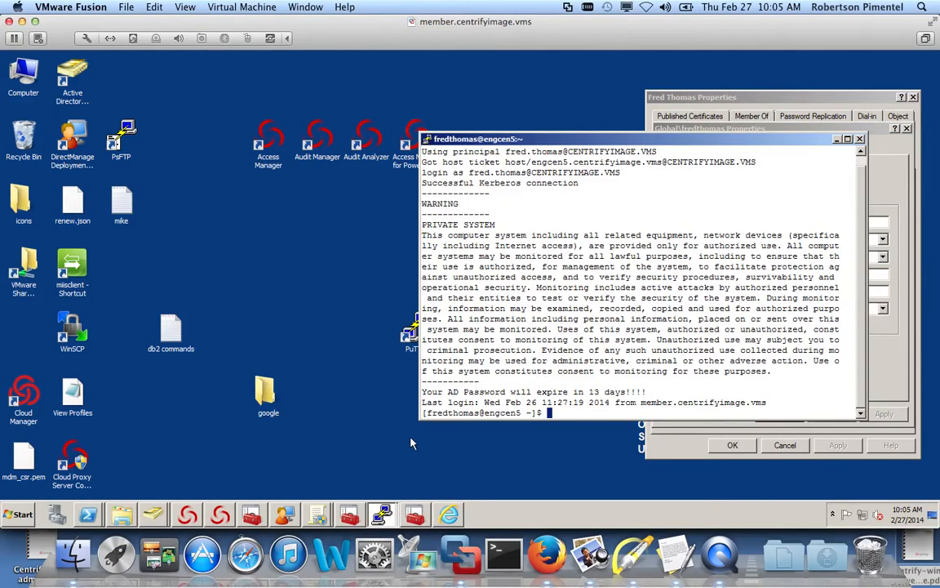
text(cl ear)
key(Return)
text(clear)
key(Return)
text(dzd)
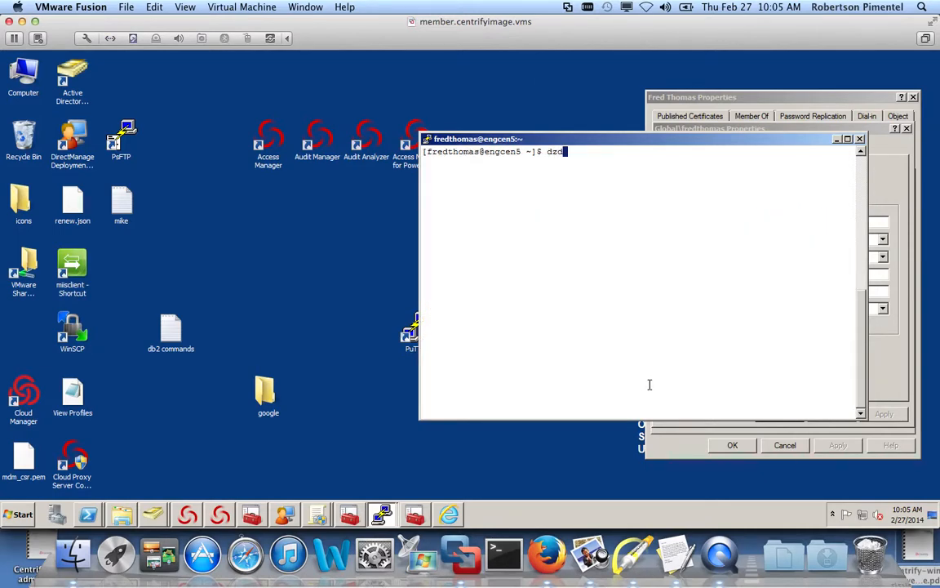
key(BackSpace)
text(info)
key(Return)
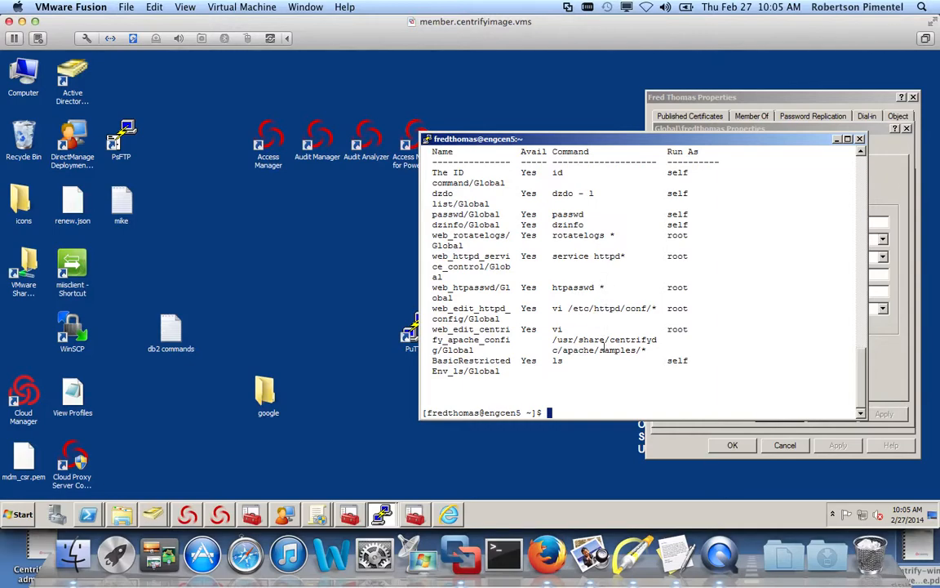
drag(598, 139, 550, 141)
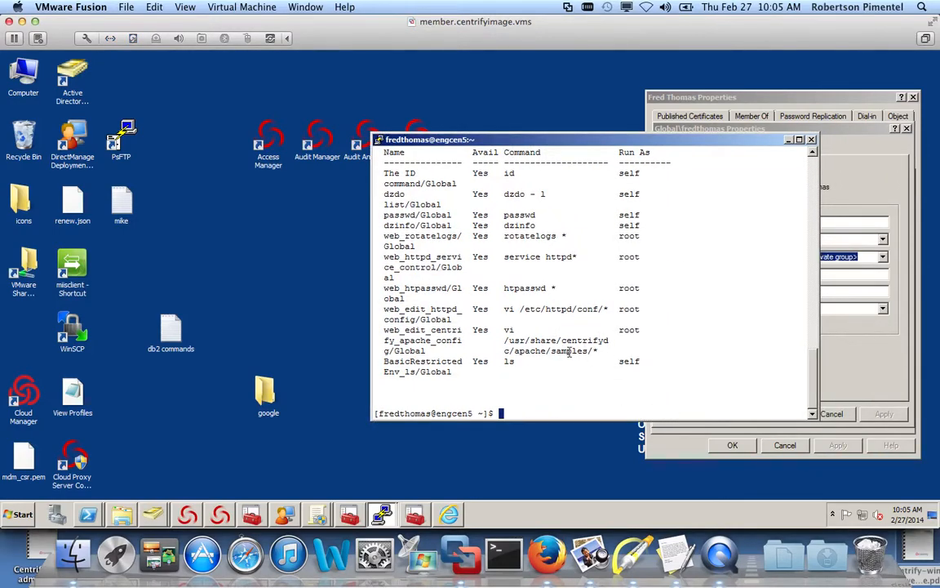
- Run dzdo /sbin/service httpd restart, entering the AD password
text(dzdo )
text(/sbnis)
key(BackSpace)
key(BackSpace)
key(BackSpace)
key(BackSpace)
text(bin/service )
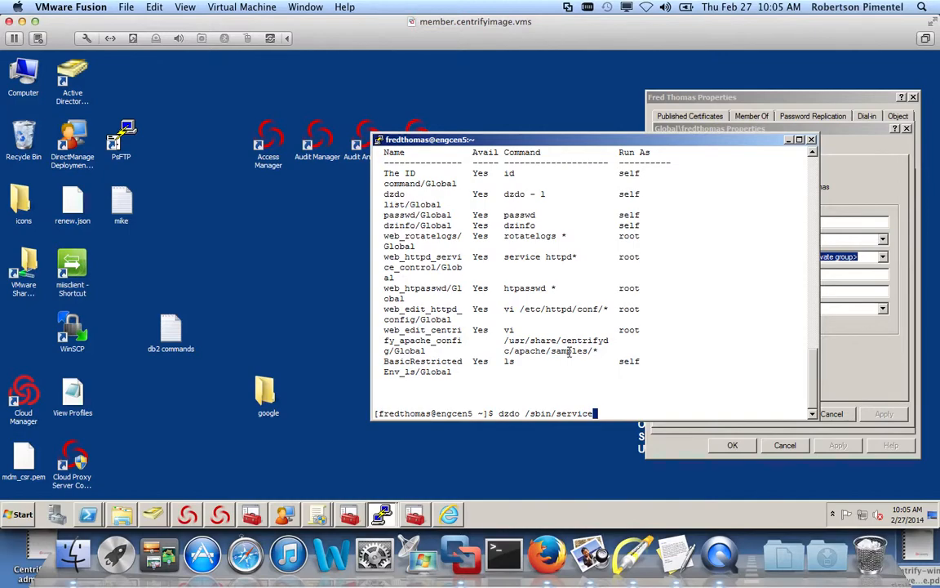
text(httpd restart)
key(Return)
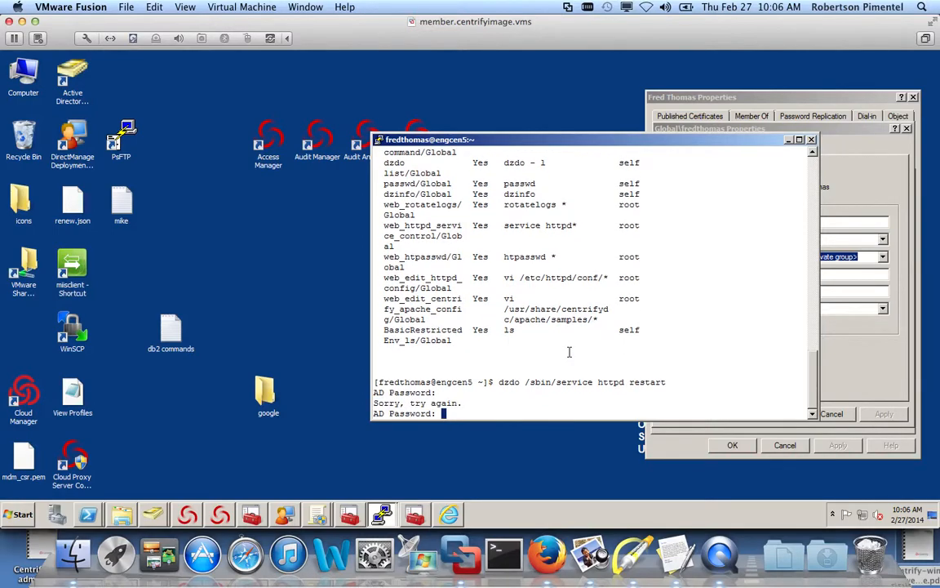
key(Return)
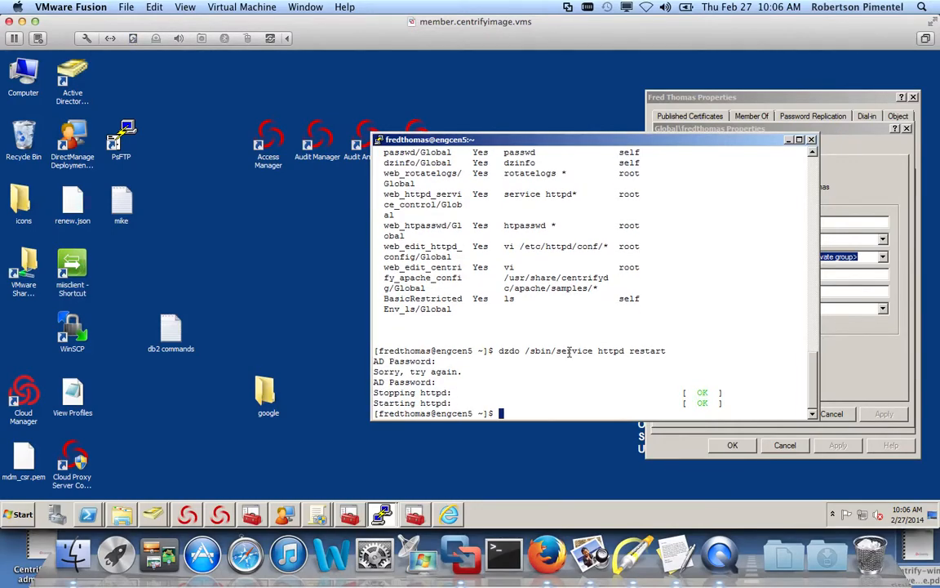
click(390, 512)
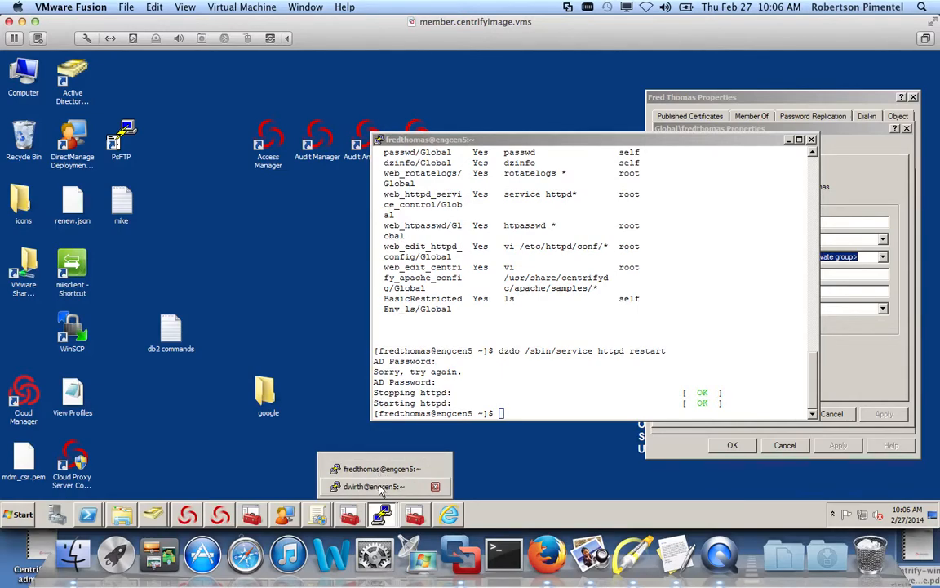
- In the secure log terminal, mark the pts/3 entry, httpd restart command and root run-as user
click(374, 486)
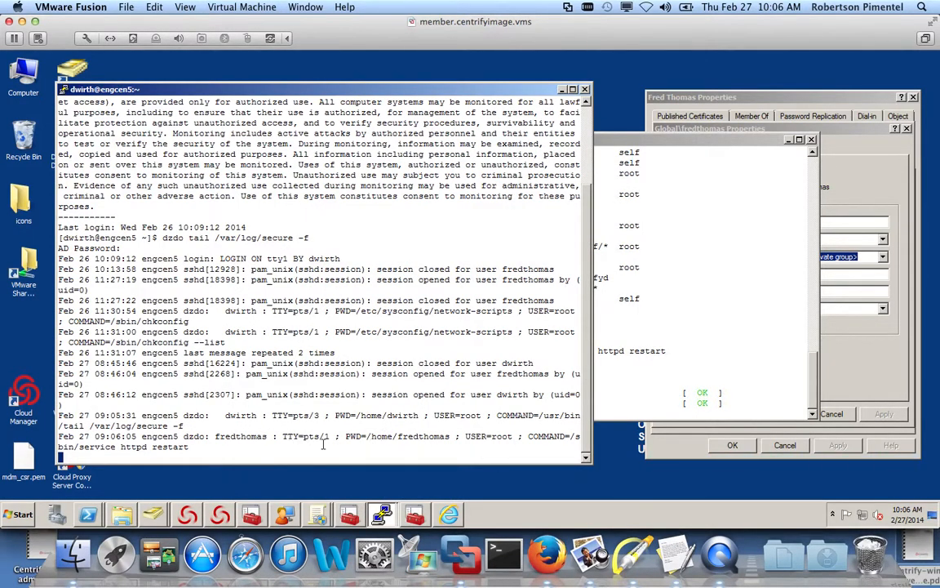
click(632, 555)
key(a)
drag(318, 401, 275, 418)
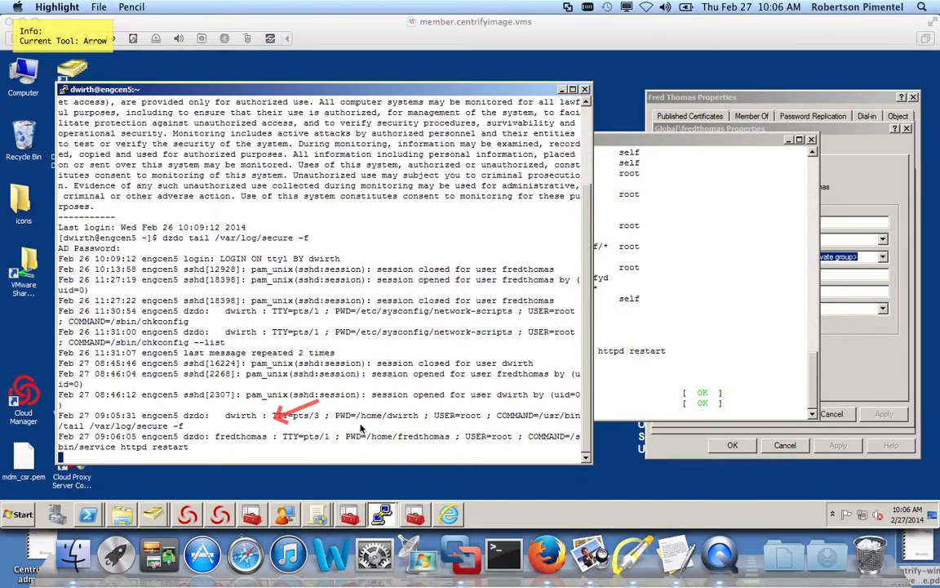
drag(263, 435, 206, 448)
drag(505, 412, 498, 433)
key(f)
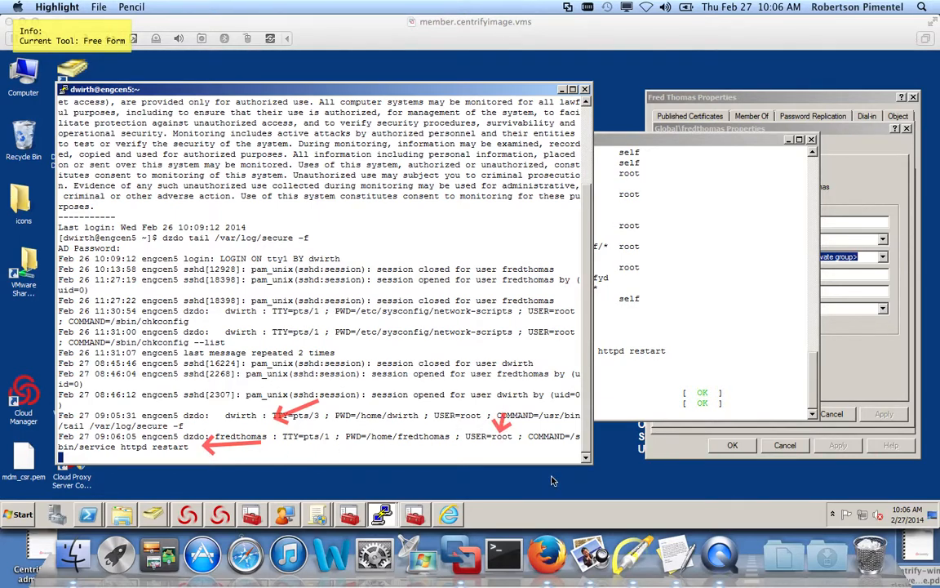
key(super+k)
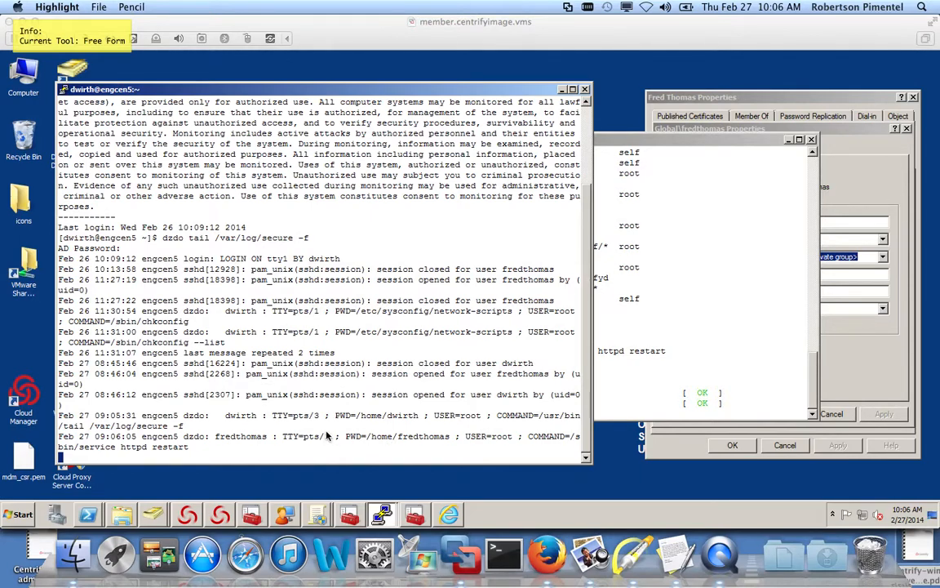
key(Escape)
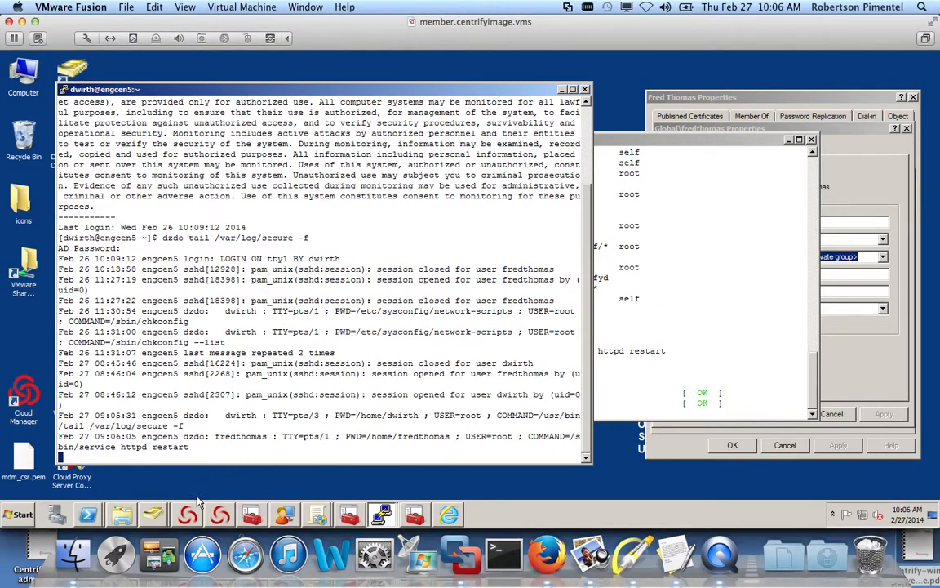
- Open Centrify Audit Analyzer and refresh the Audit Events > Today query
click(219, 512)
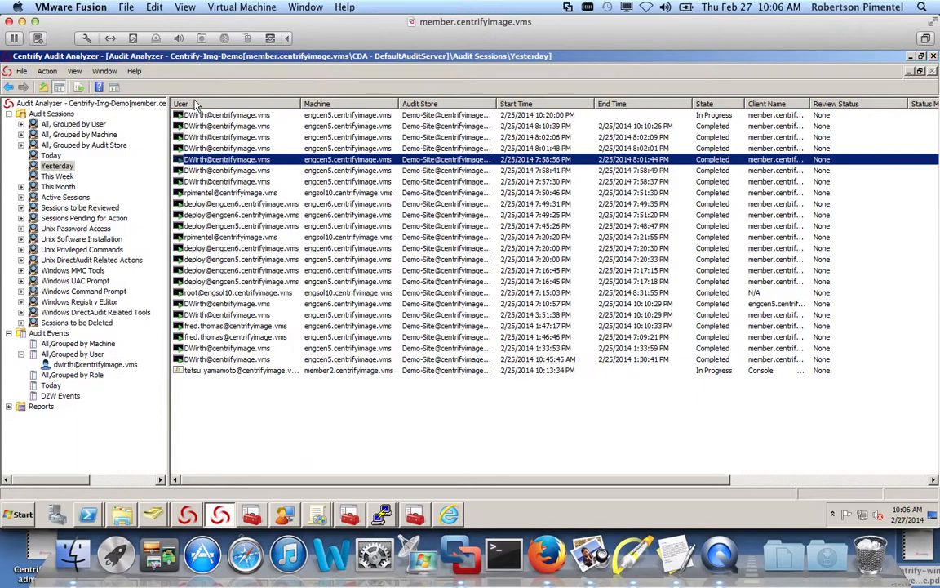
key(ctrl+super+Escape)
click(336, 77)
right_click(39, 333)
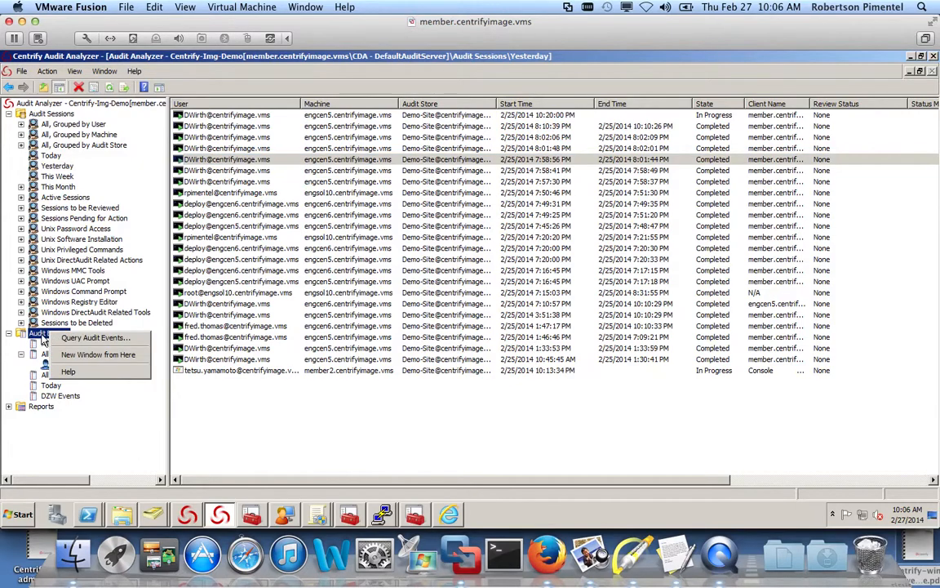
click(7, 341)
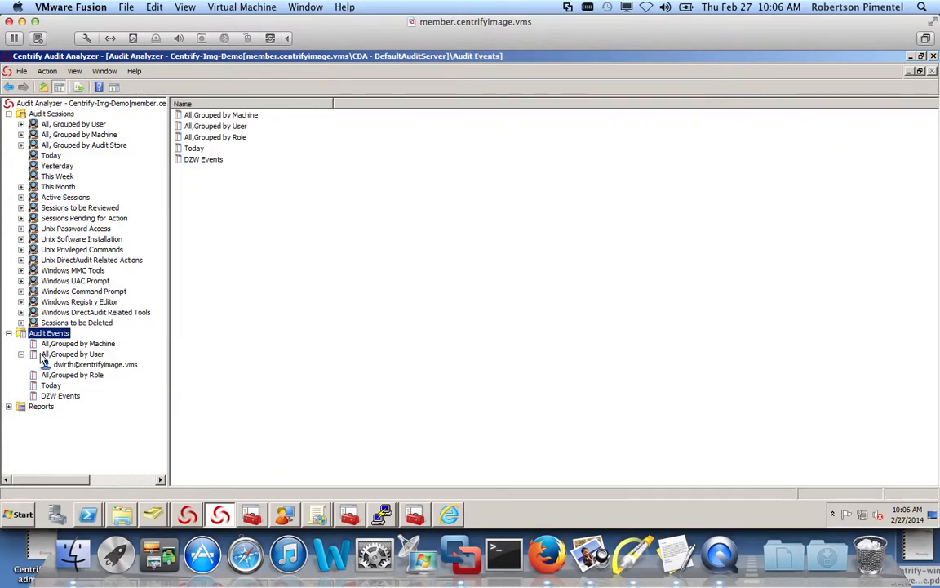
click(41, 355)
click(51, 386)
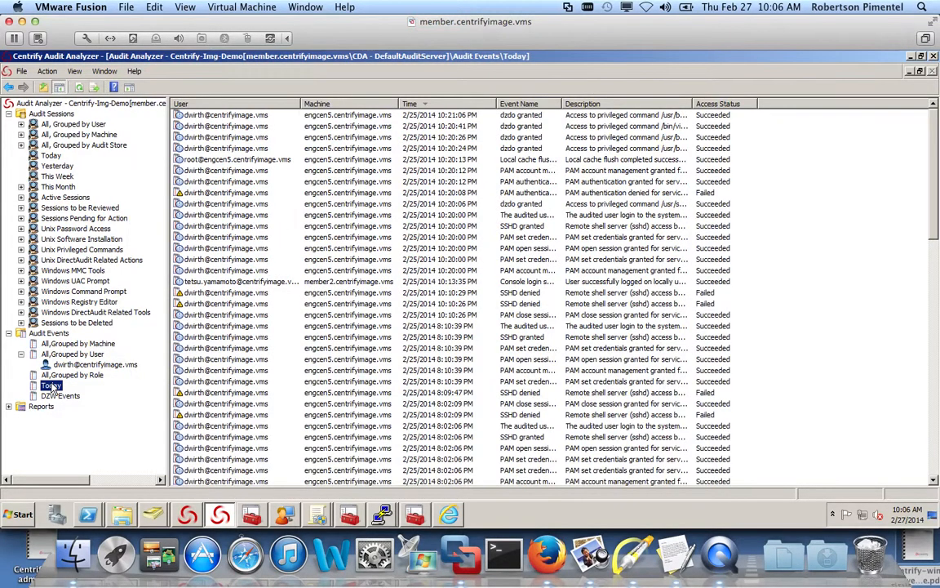
right_click(53, 389)
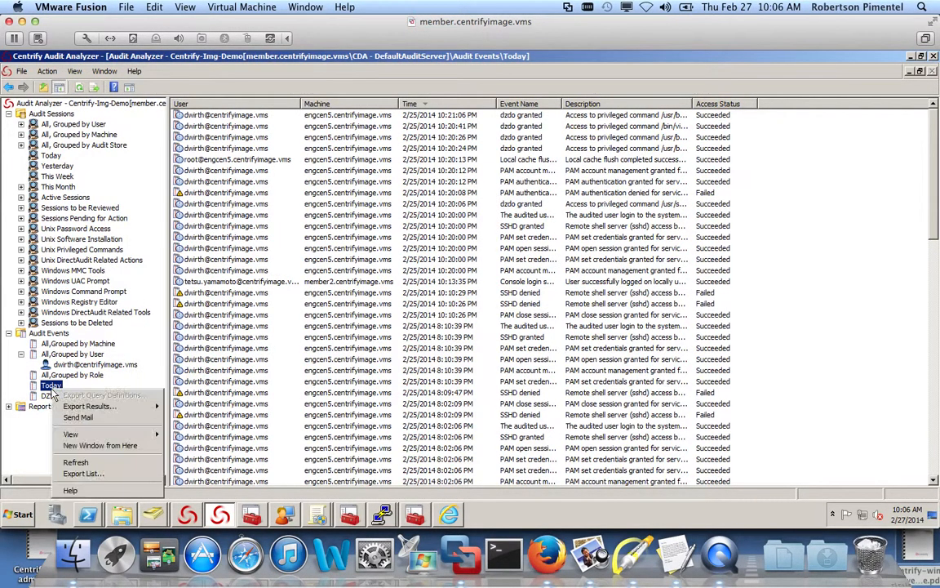
click(76, 462)
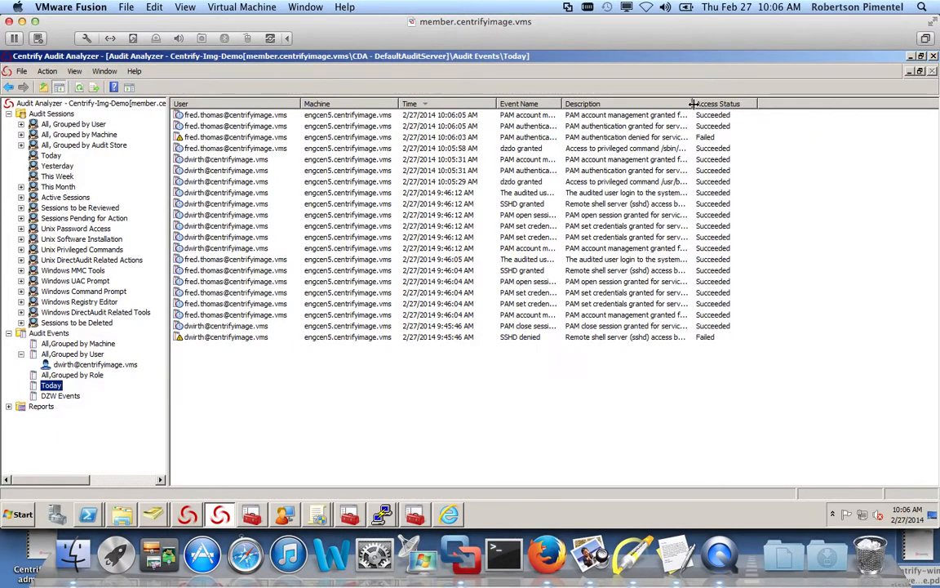
- Widen the Description column and open actions for the 10:05:58 dzdo granted event
drag(692, 104, 840, 104)
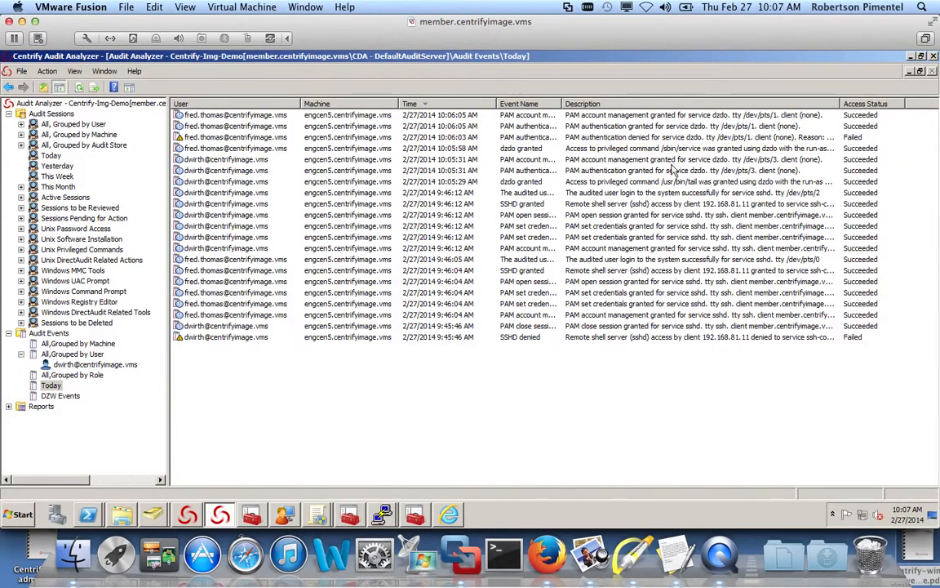
click(288, 137)
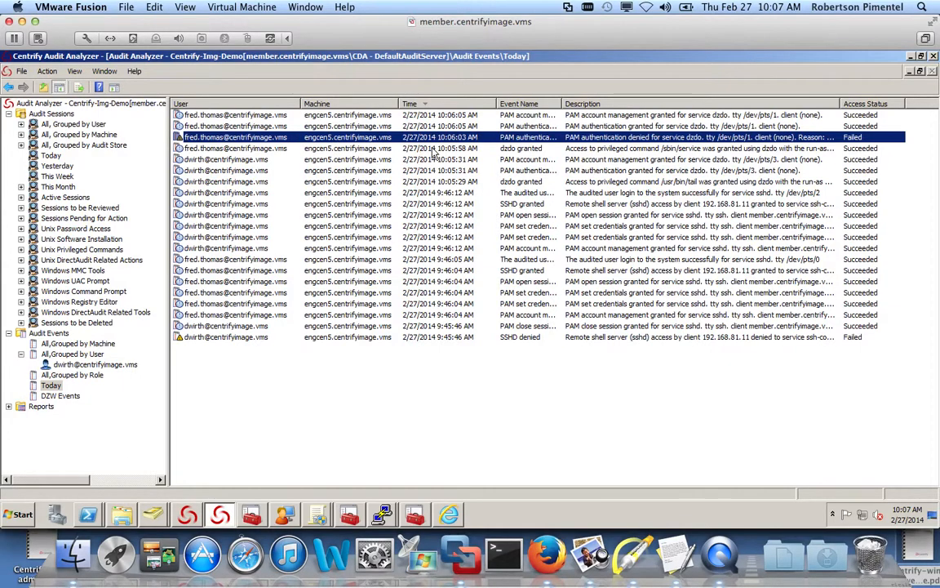
click(536, 182)
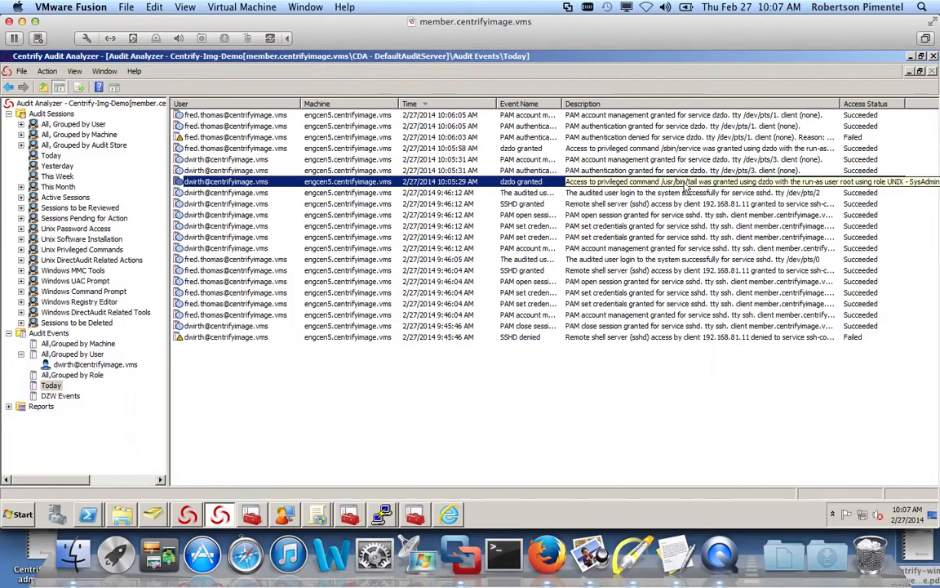
click(539, 149)
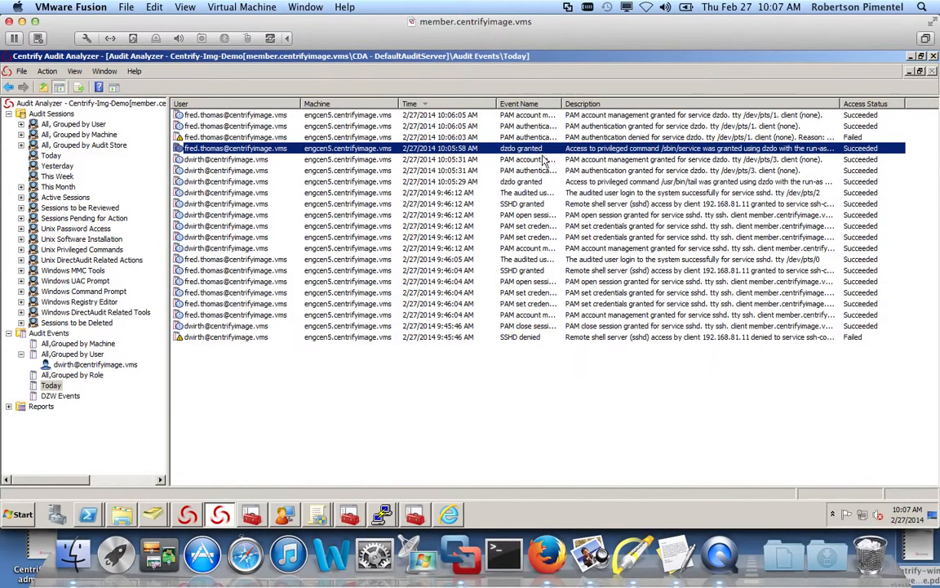
right_click(424, 153)
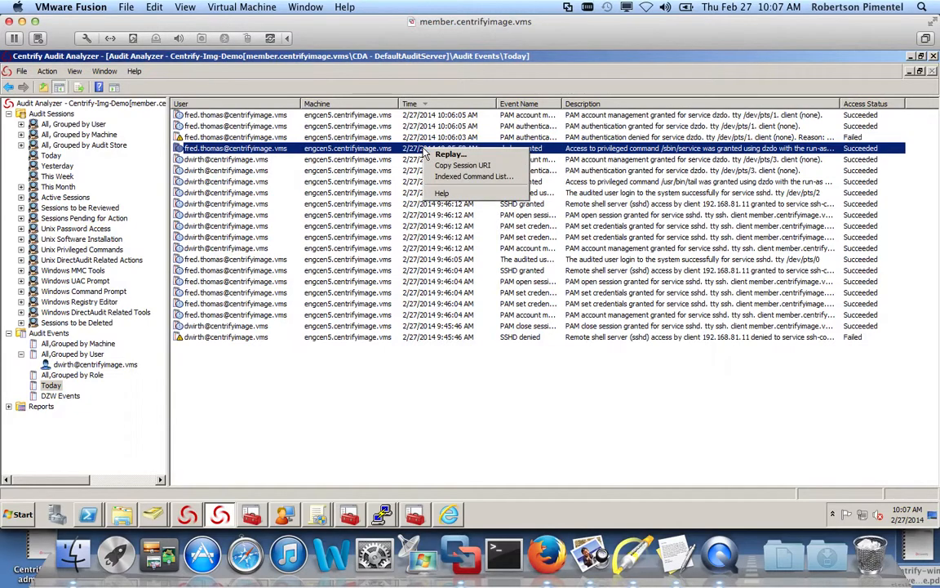
click(432, 176)
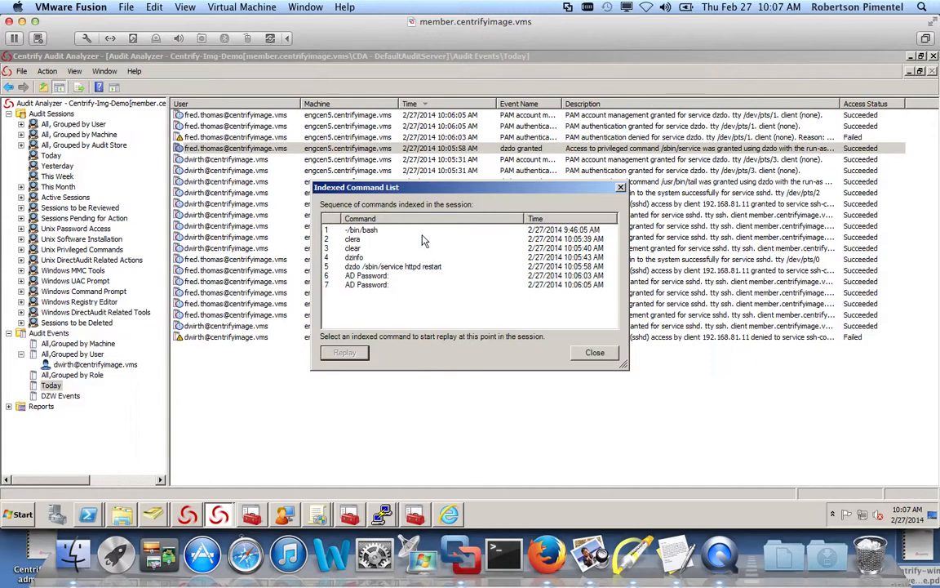
click(582, 353)
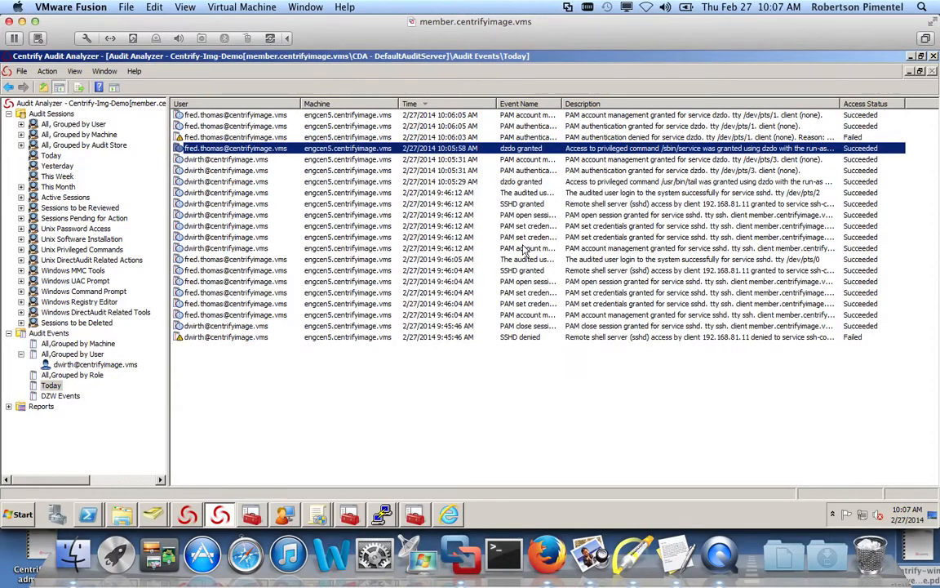
right_click(450, 149)
click(467, 155)
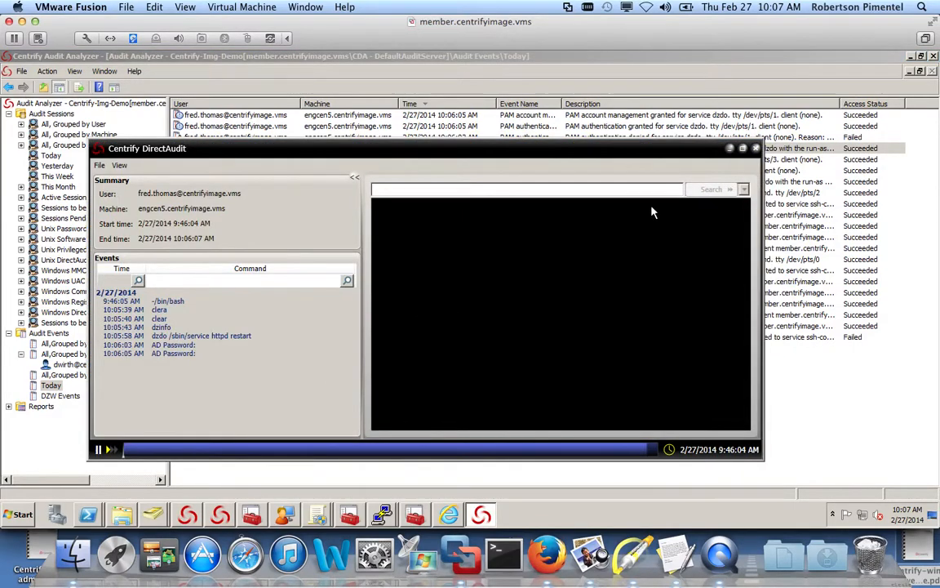
click(743, 148)
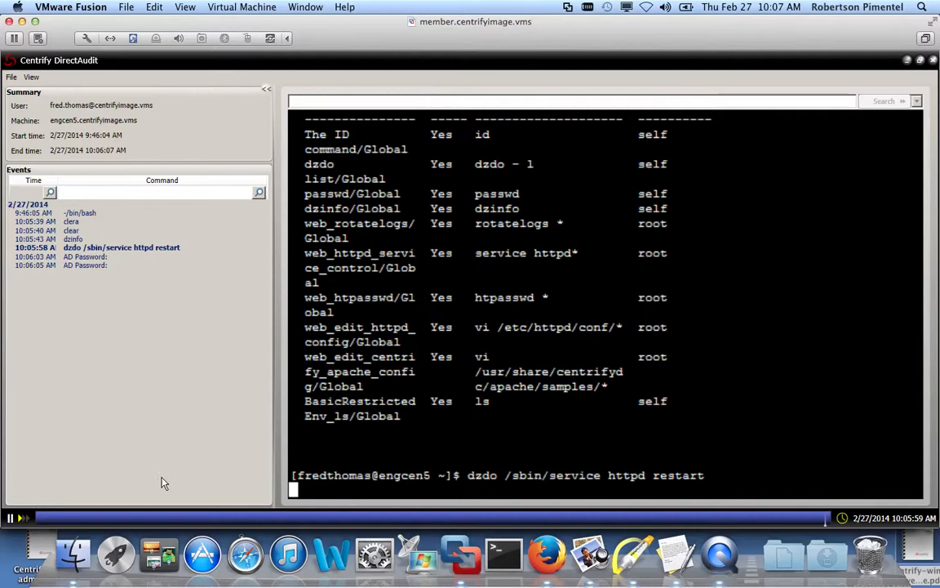
click(23, 521)
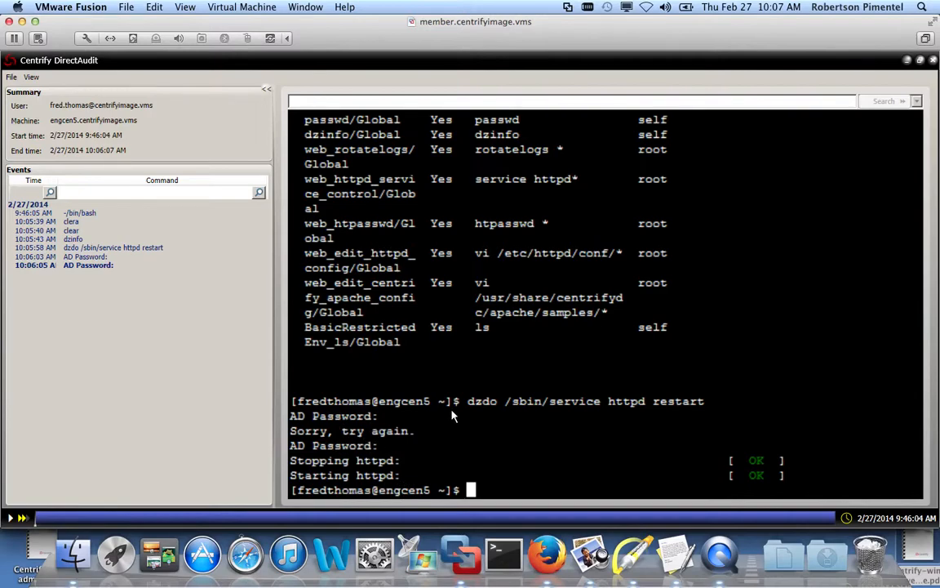
click(935, 61)
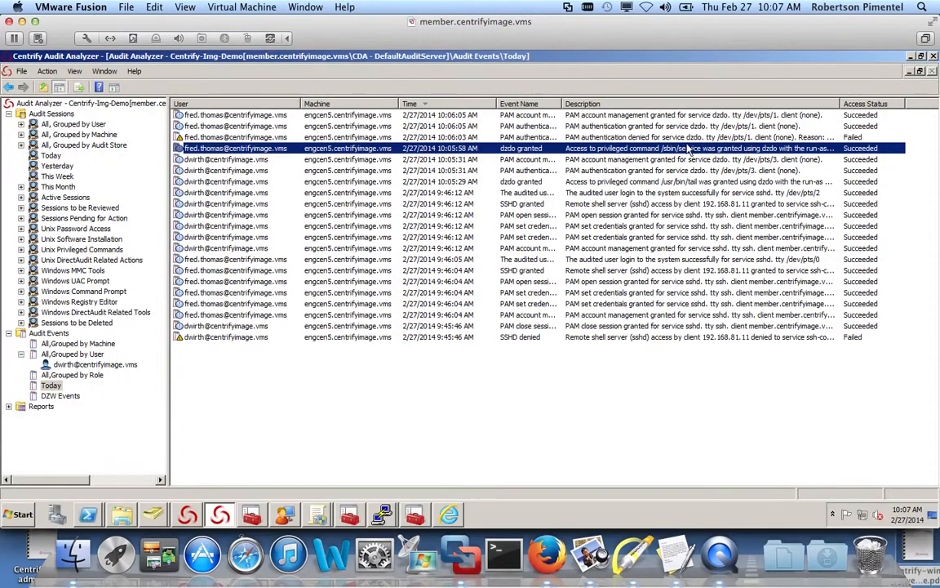
- Refresh the DZW Events query and open session actions for its most recent desktop switch event
right_click(369, 155)
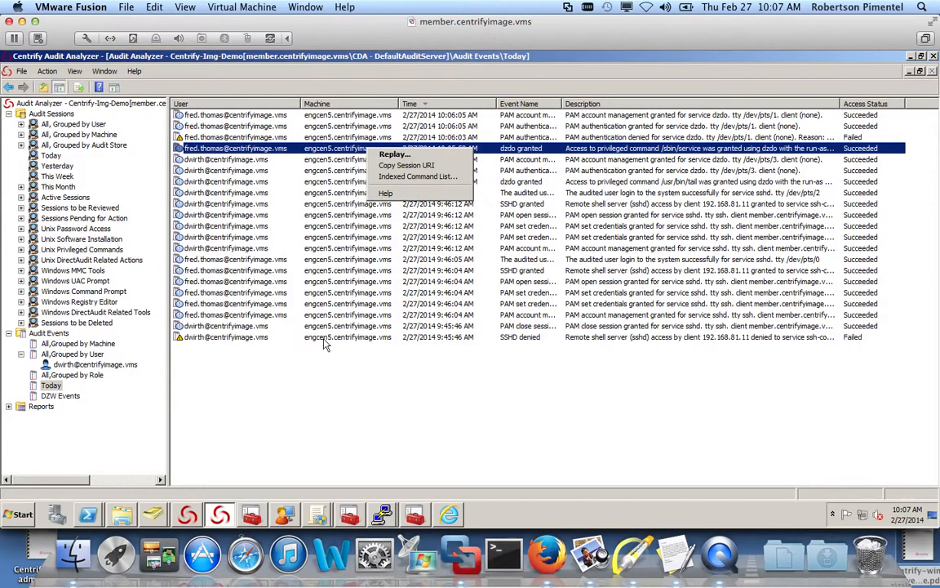
click(312, 419)
right_click(120, 361)
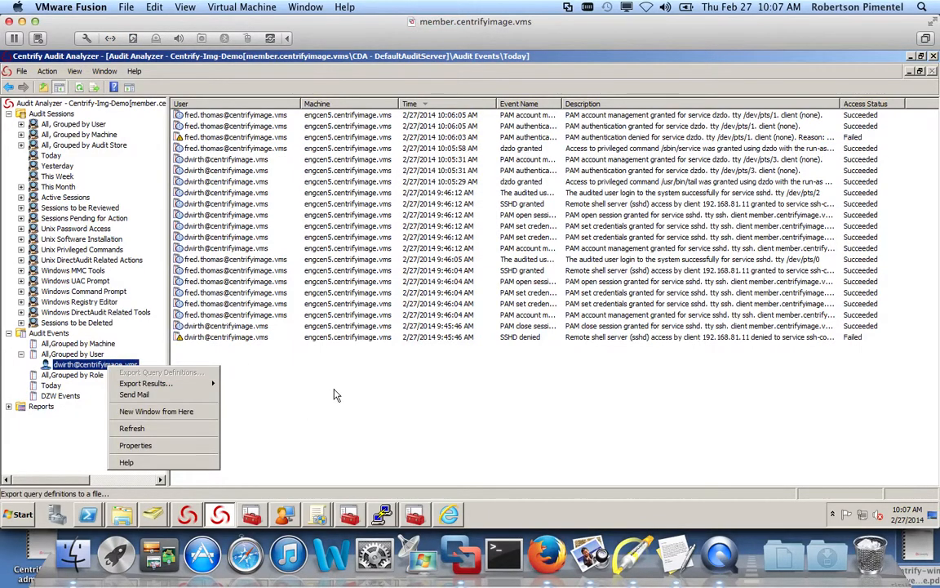
click(330, 451)
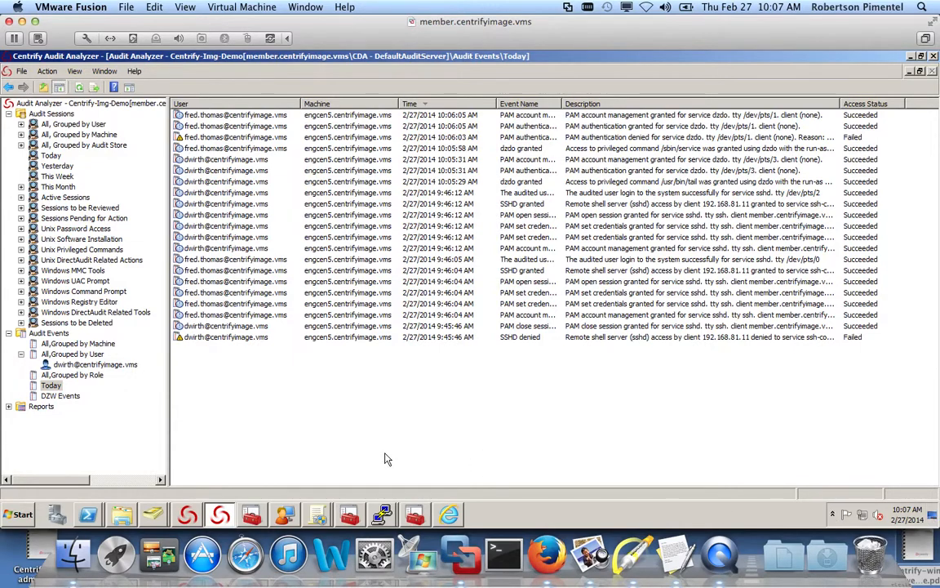
click(60, 396)
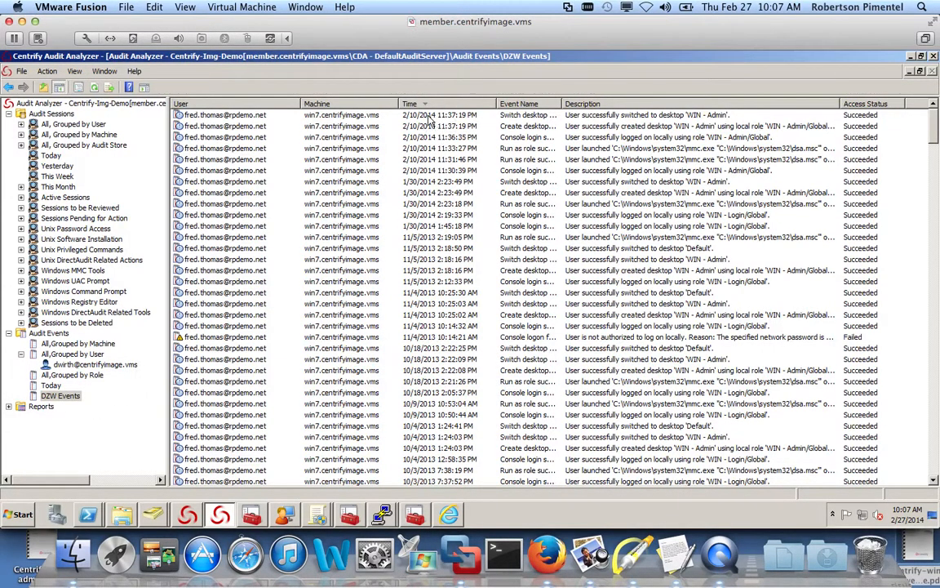
right_click(71, 397)
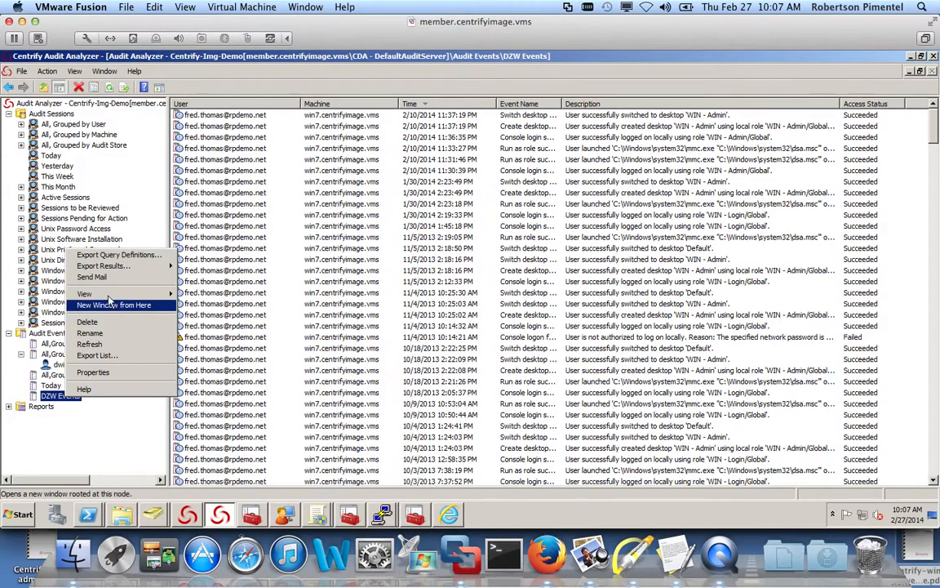
click(90, 344)
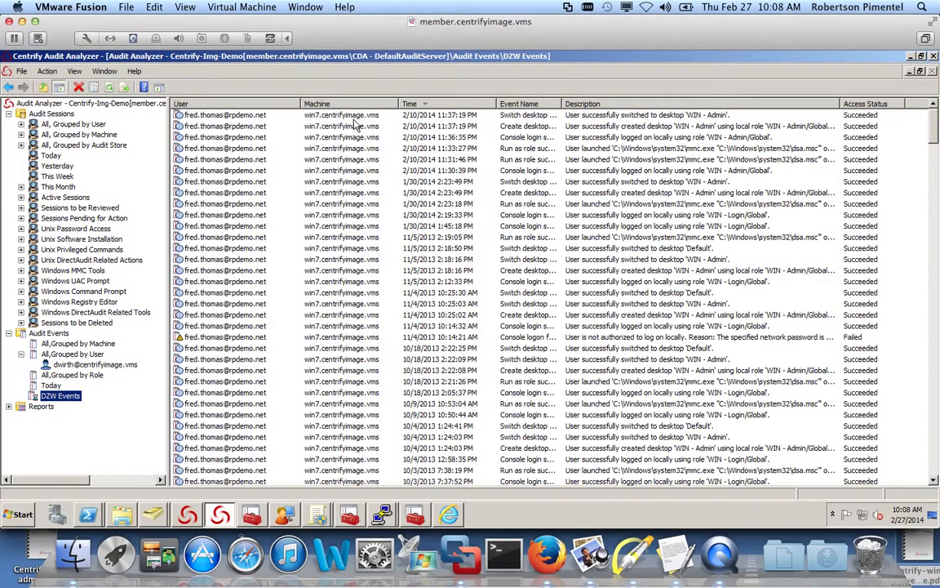
click(355, 119)
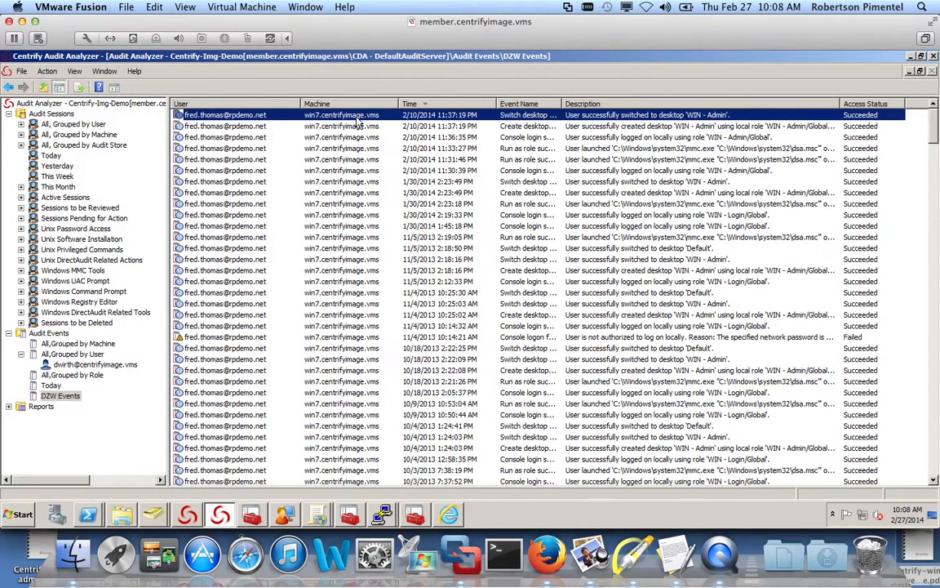
right_click(445, 119)
click(459, 129)
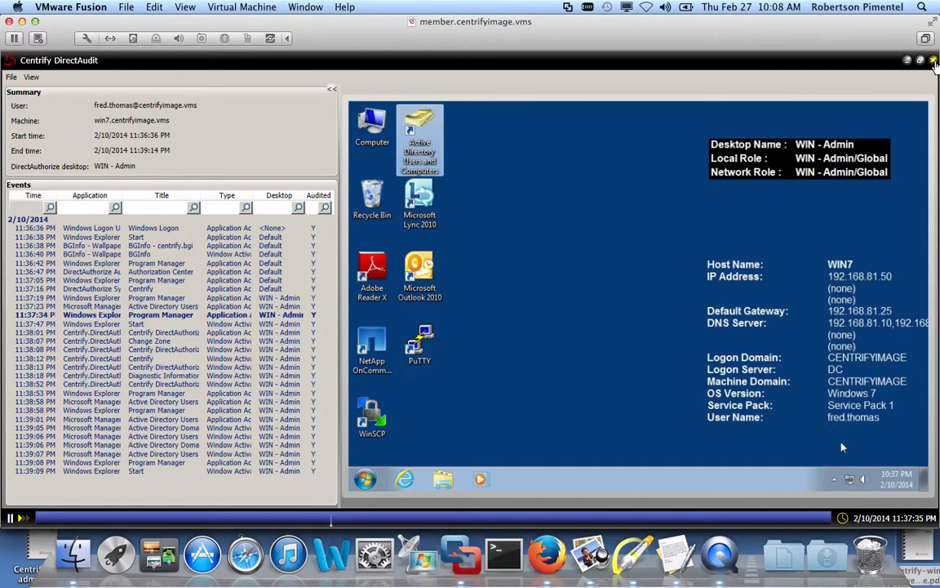
click(933, 62)
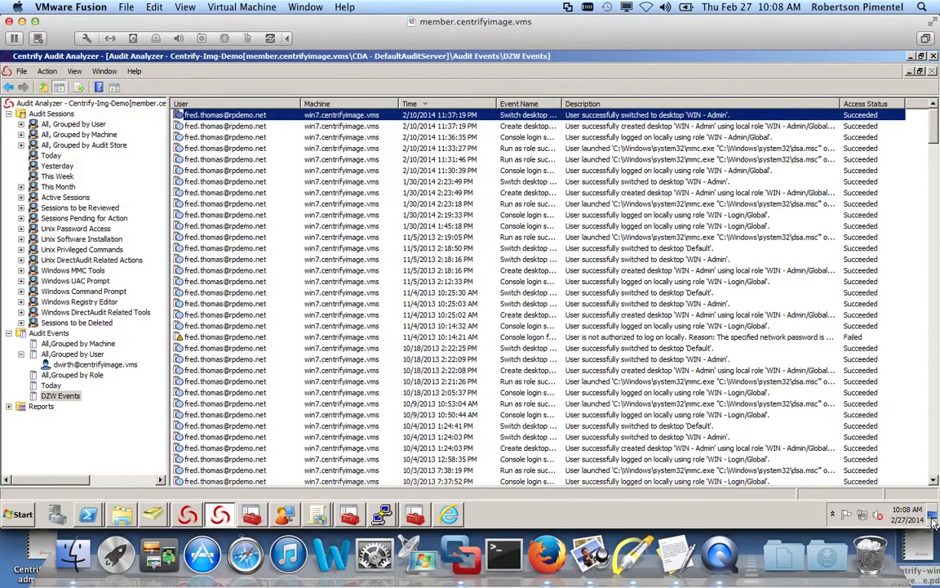
- Switch to DirectManage Access Manager, collapse Role Definitions, and reveal Windows Right Definitions
click(932, 515)
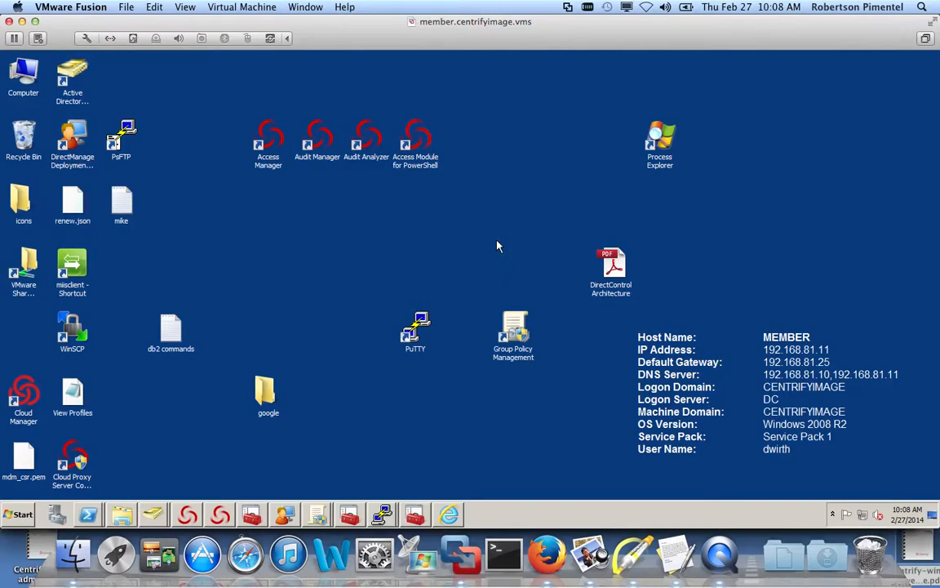
click(222, 514)
click(188, 514)
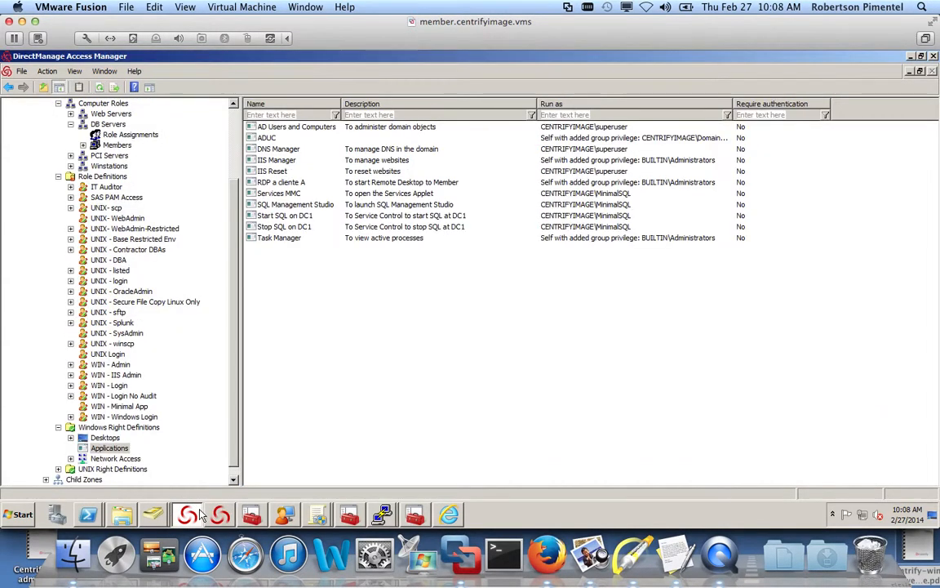
scroll(209, 137, up, 3)
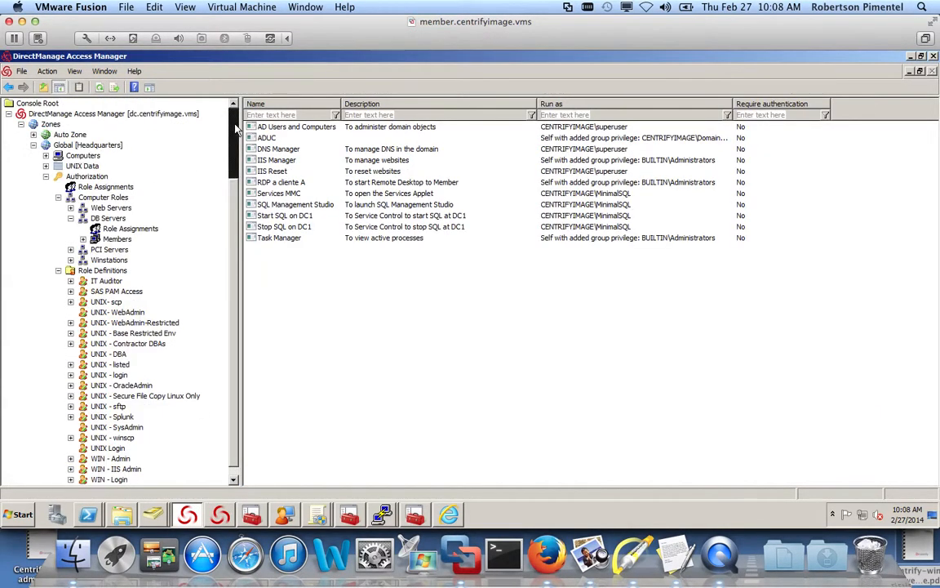
click(58, 270)
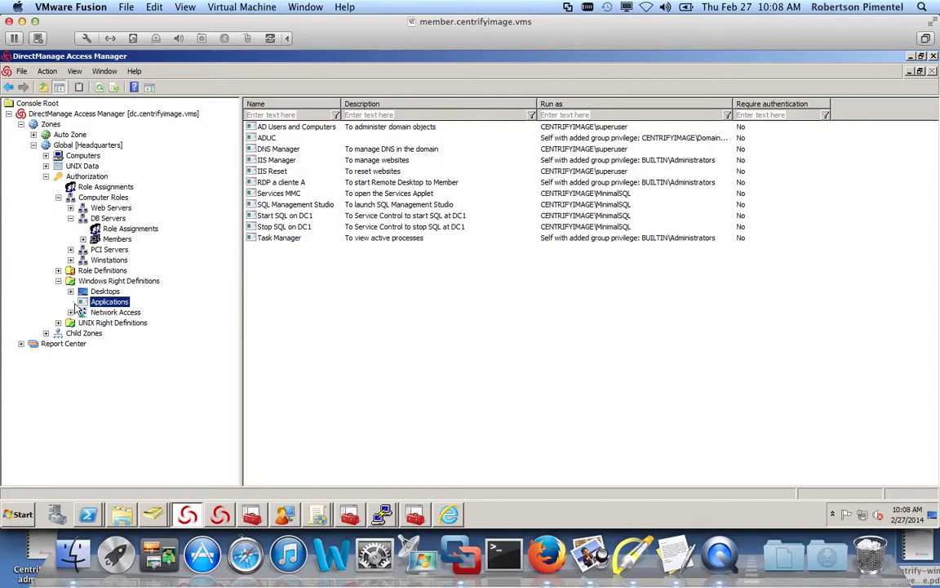
click(58, 281)
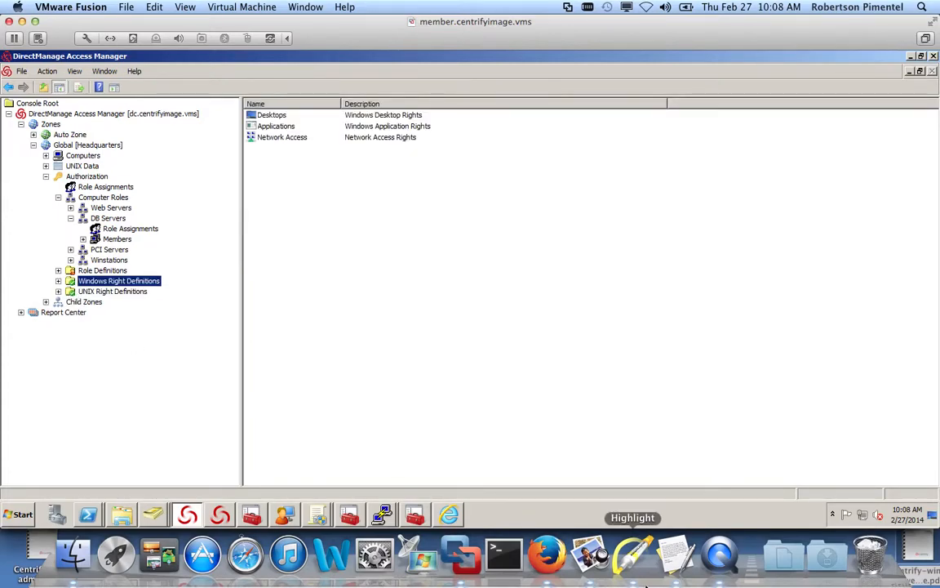
- Point annotation arrows at Windows and UNIX Right Definitions, then expand Windows Right Definitions
click(635, 555)
drag(197, 257, 165, 278)
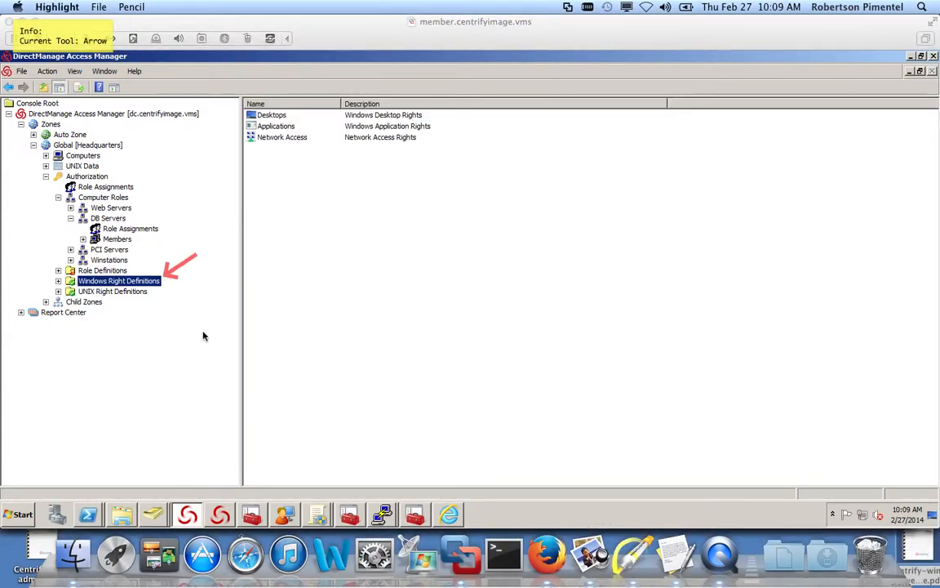
drag(197, 323, 149, 301)
key(f)
key(Escape)
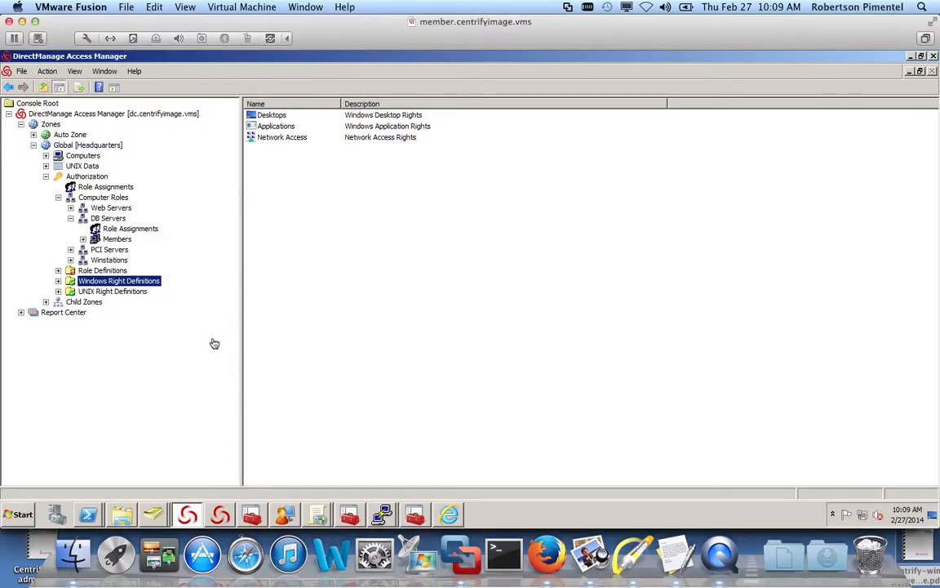
click(58, 281)
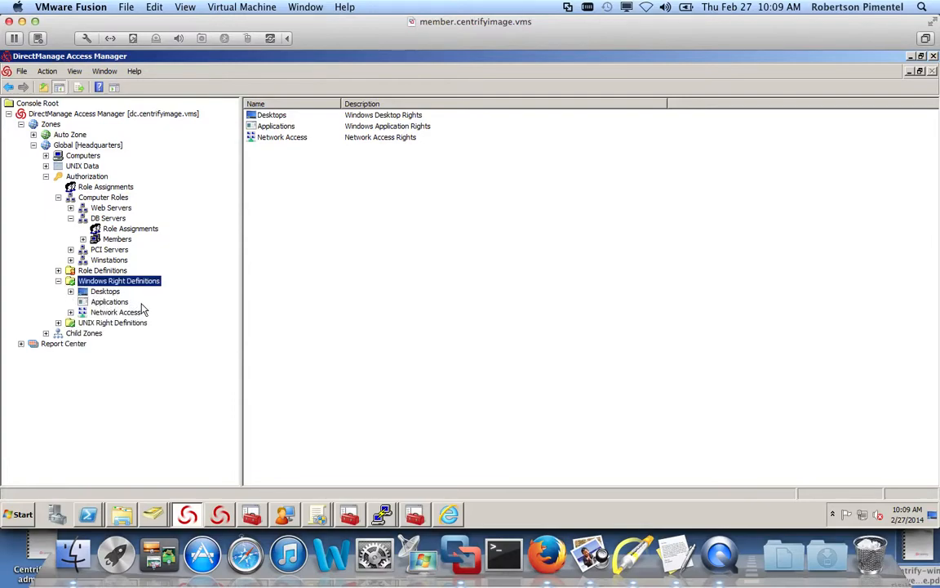
click(309, 7)
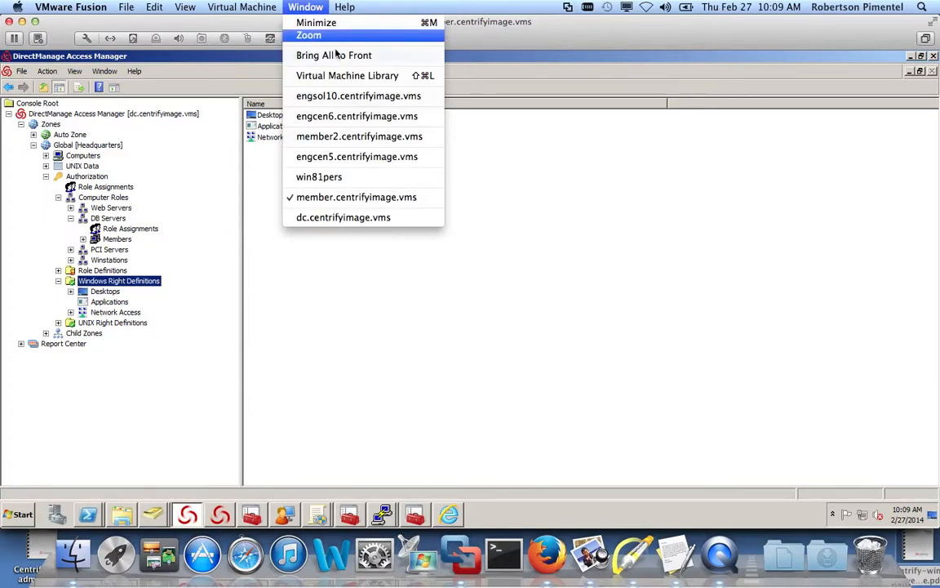
- Bring the member2 VM forward and open the IIS Reset application right's properties
click(413, 137)
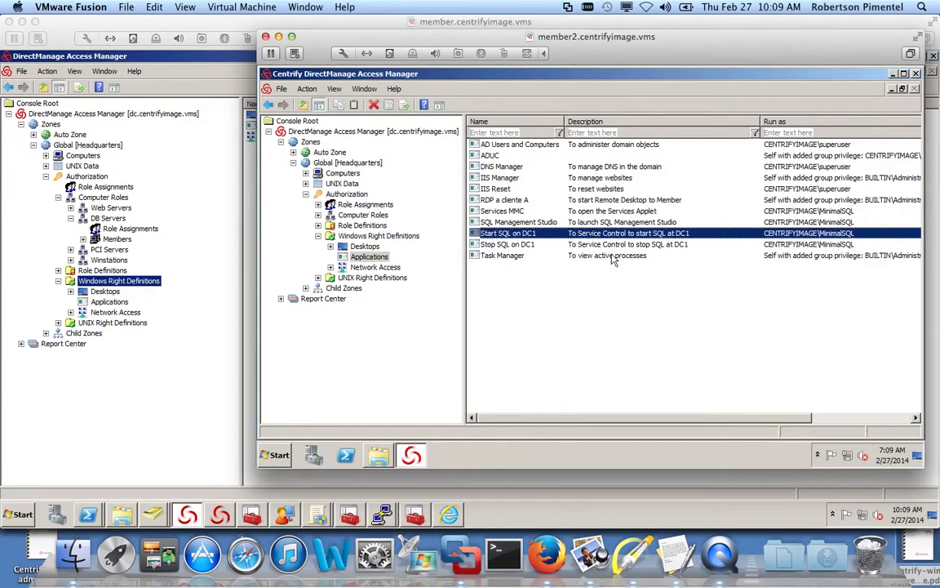
click(570, 277)
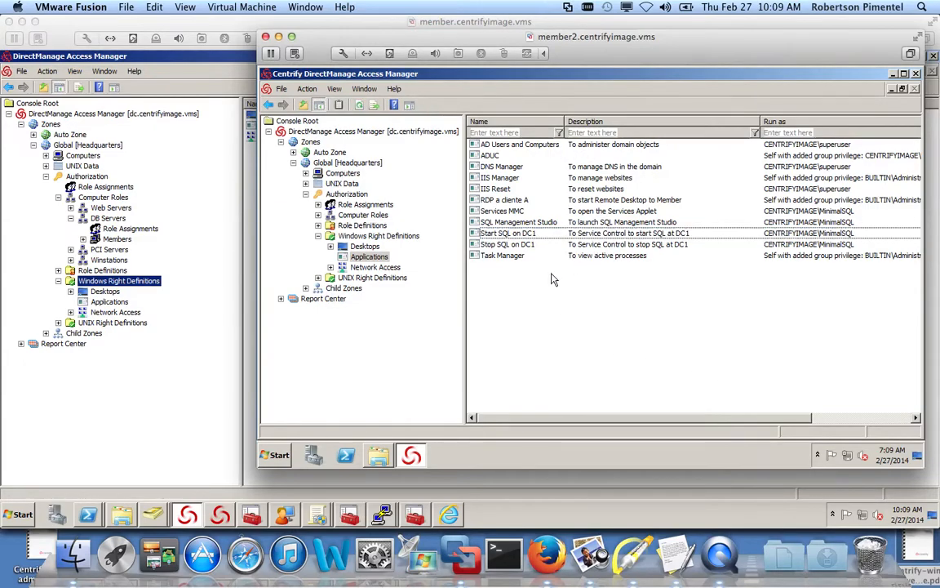
double_click(497, 188)
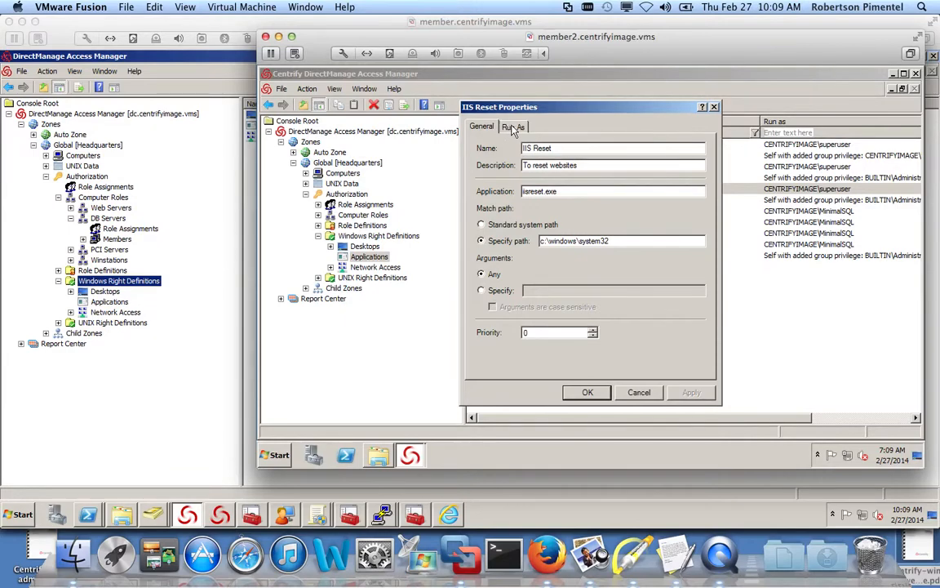
- Annotate arrows at the IIS Reset executable name and its system32 path, then clear them
click(573, 554)
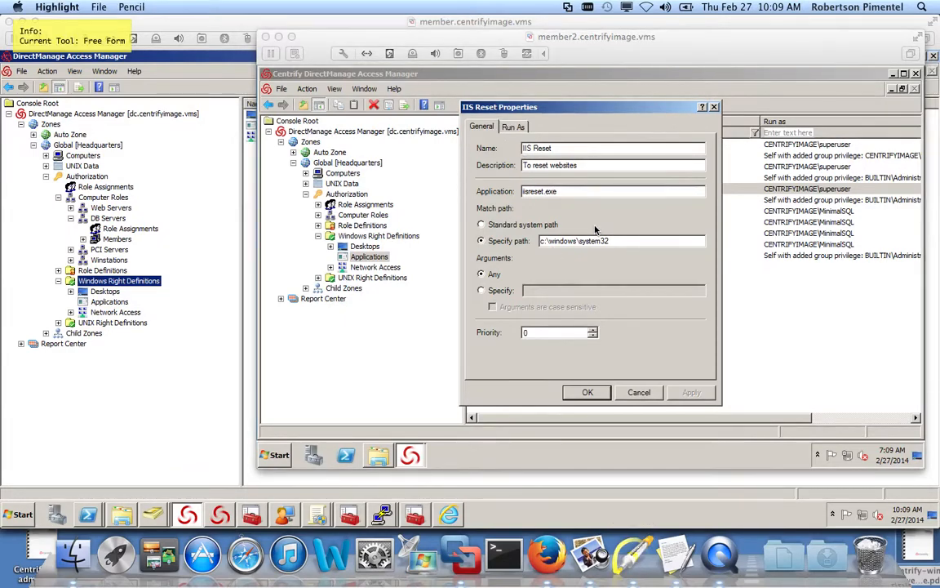
key(a)
drag(619, 174, 575, 193)
drag(640, 218, 548, 297)
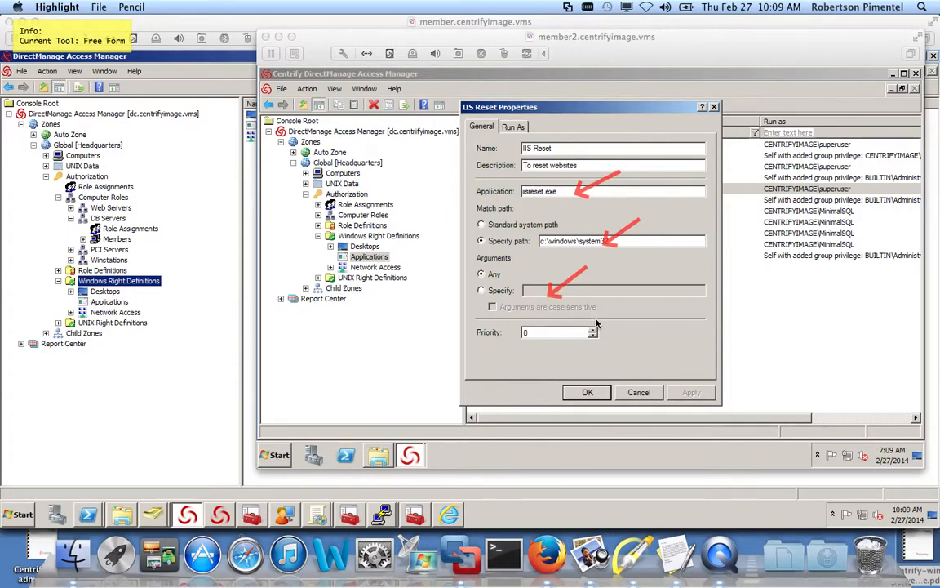
key(Escape)
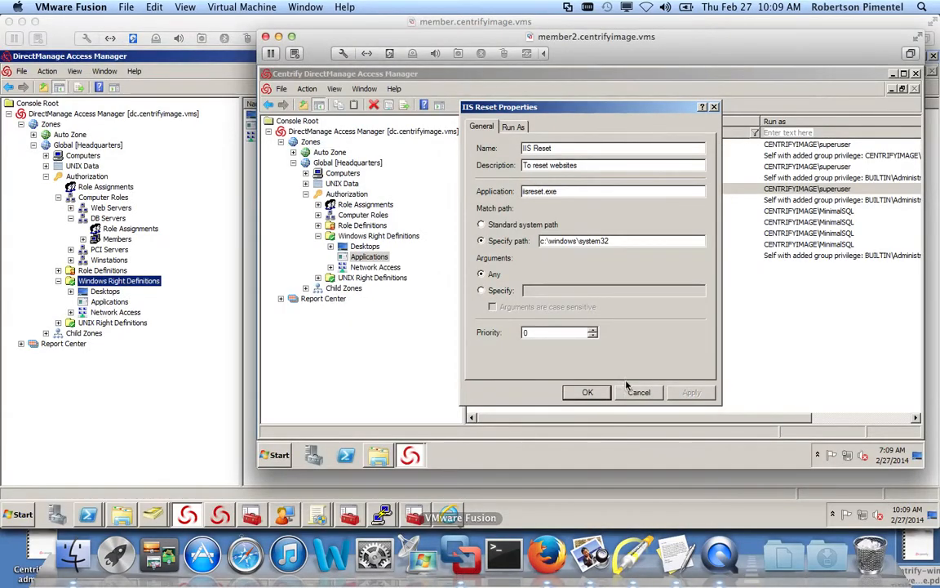
- Close IIS Reset properties, view the Access Manager About version info, and return to the member VM
click(639, 392)
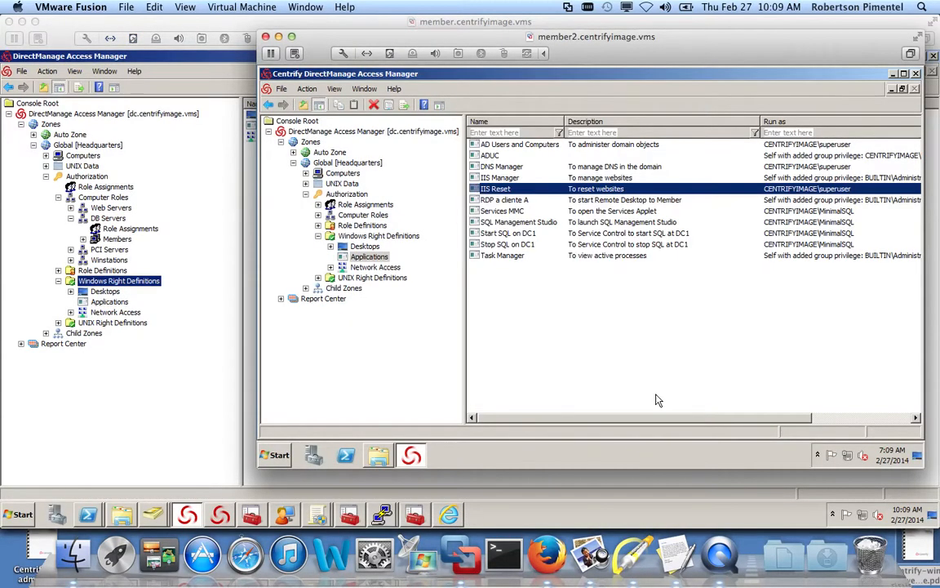
click(395, 90)
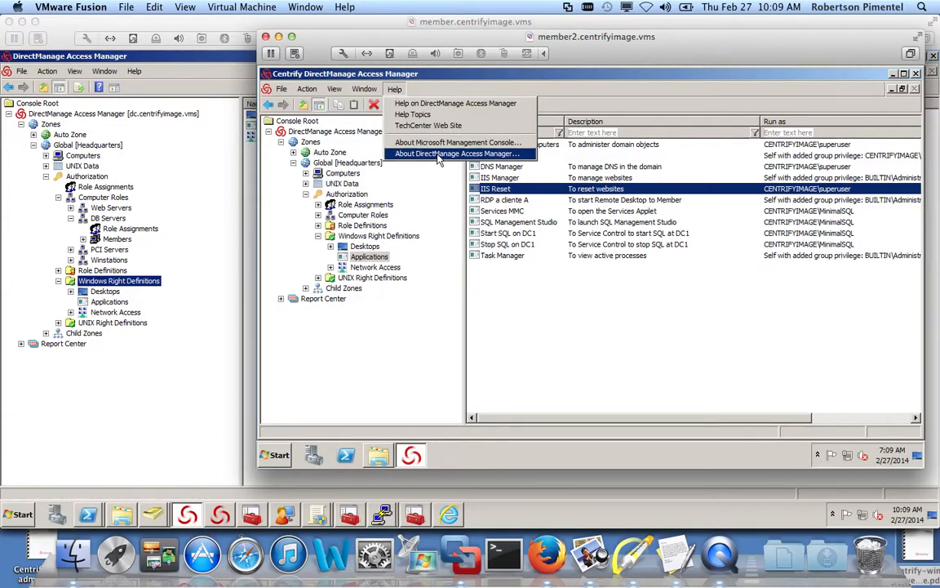
click(426, 154)
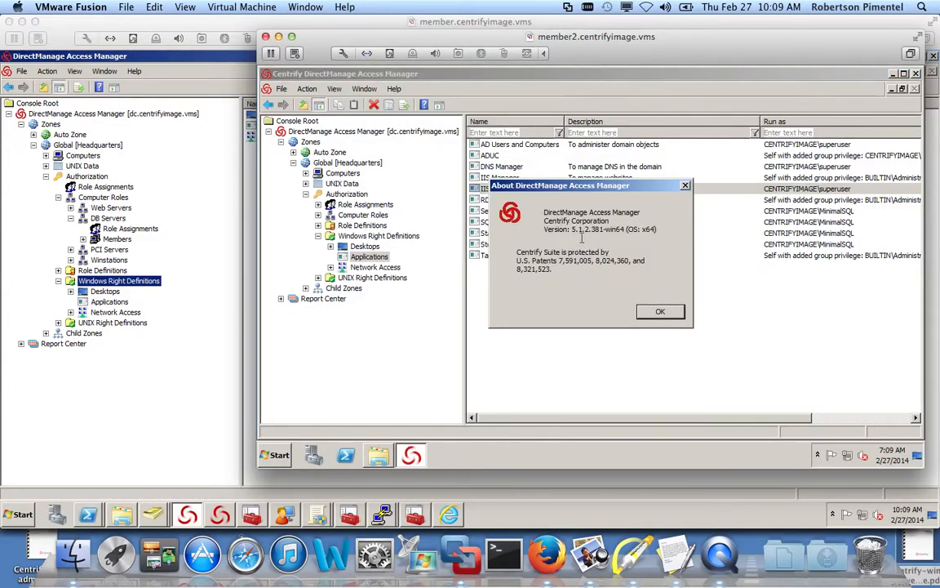
click(661, 311)
click(186, 389)
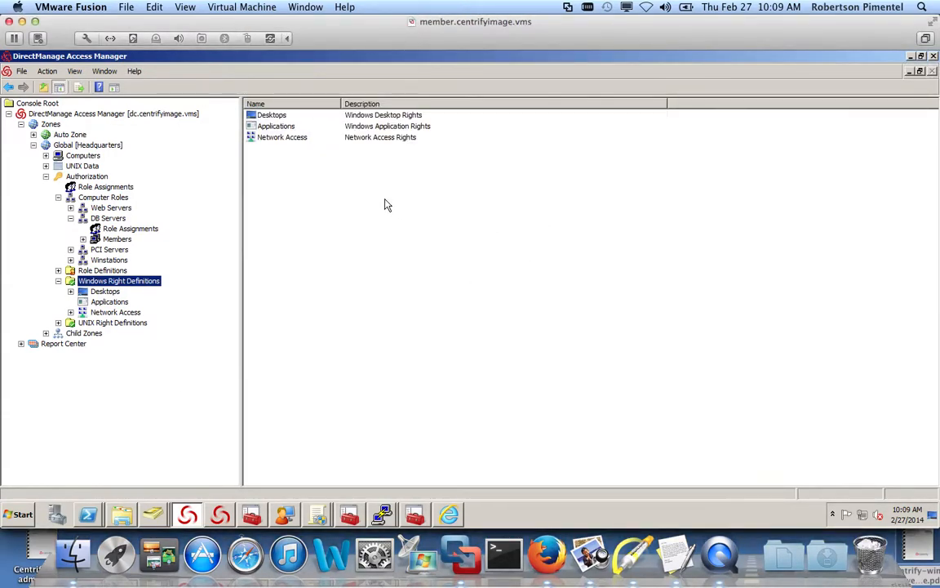
- Open IIS Reset from Applications, go to Match Criteria, and add a new definition
double_click(265, 125)
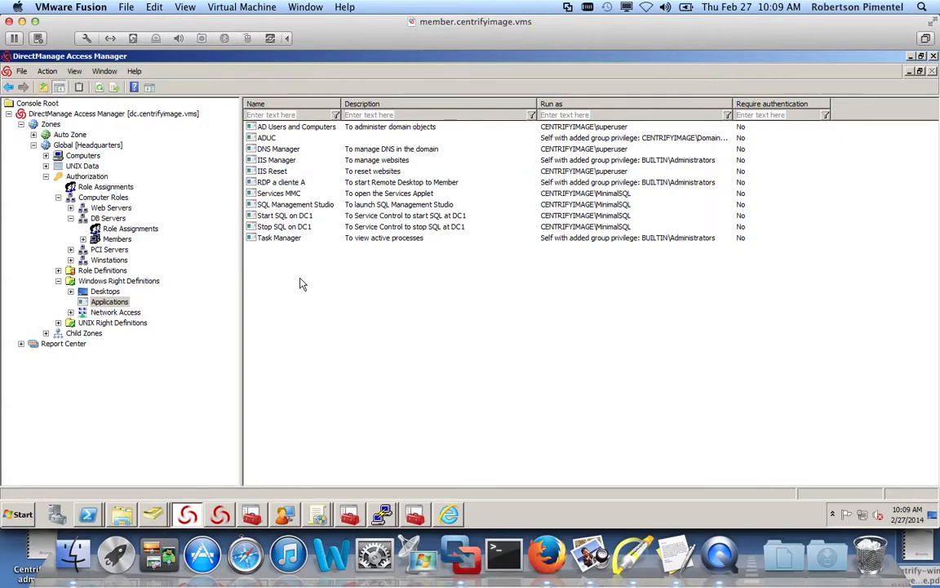
double_click(275, 173)
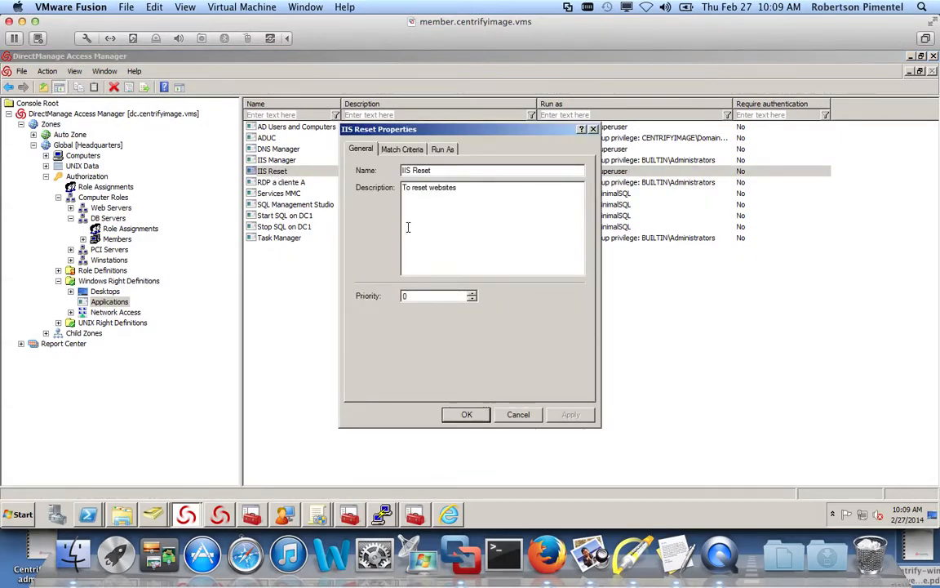
click(398, 152)
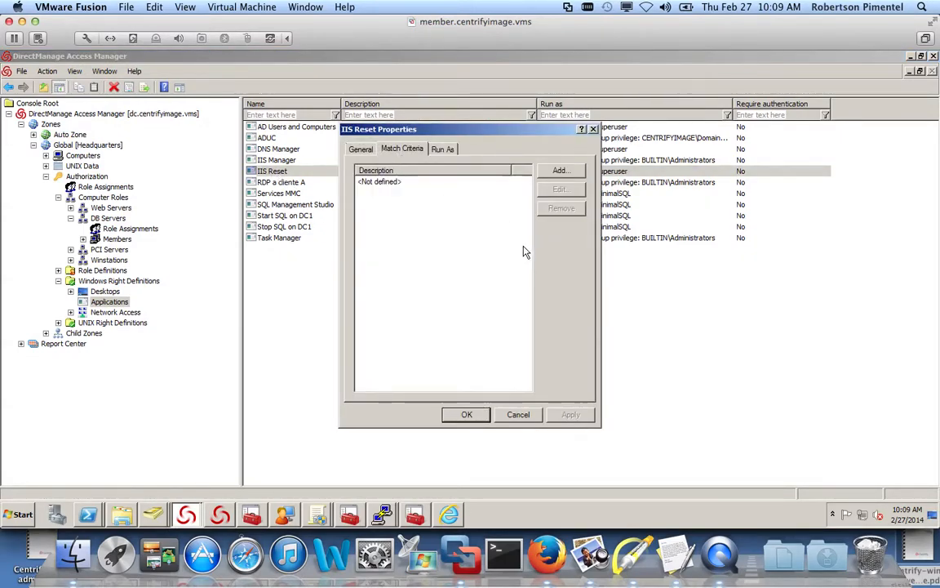
click(560, 171)
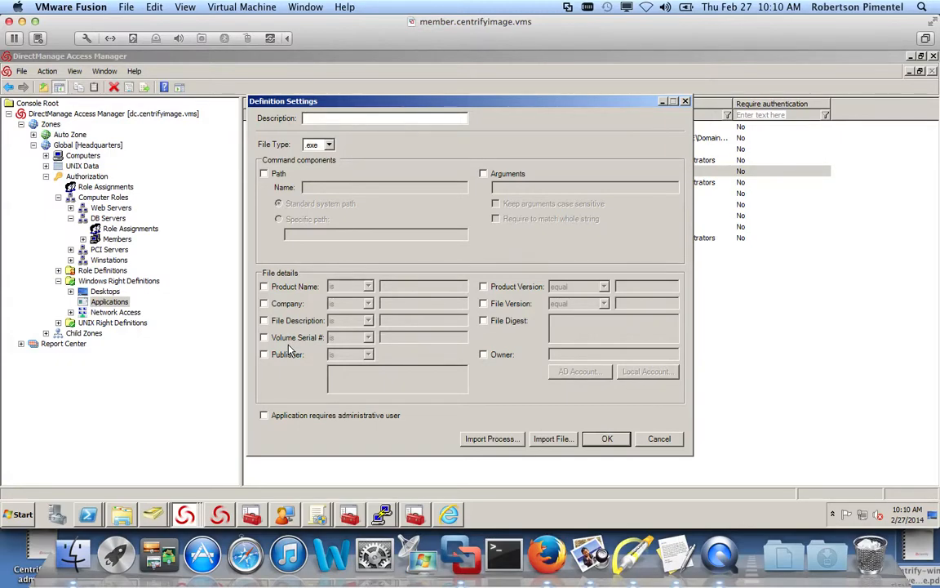
- Import the mmc.exe process from remote computer member2 into the definition
click(482, 438)
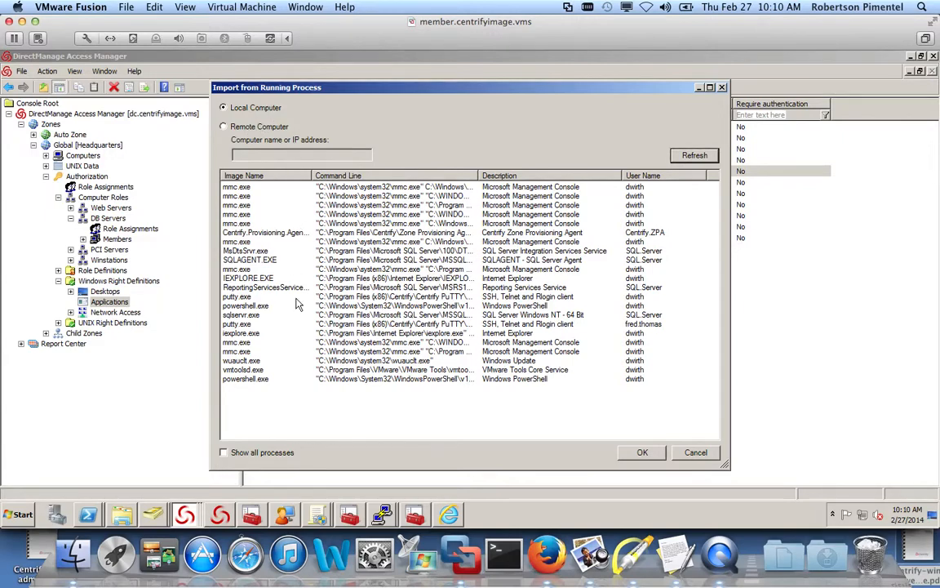
click(235, 124)
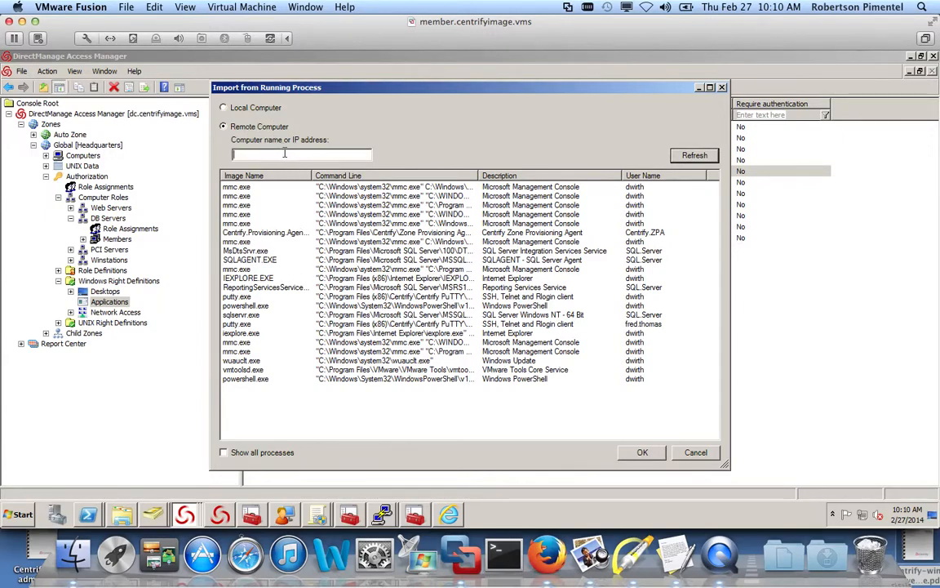
text(member2)
click(704, 157)
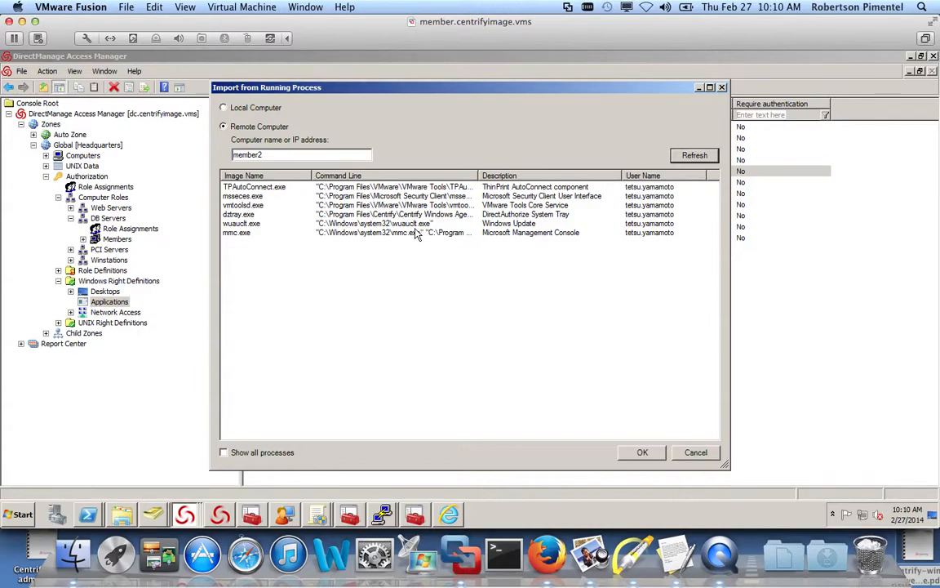
click(238, 234)
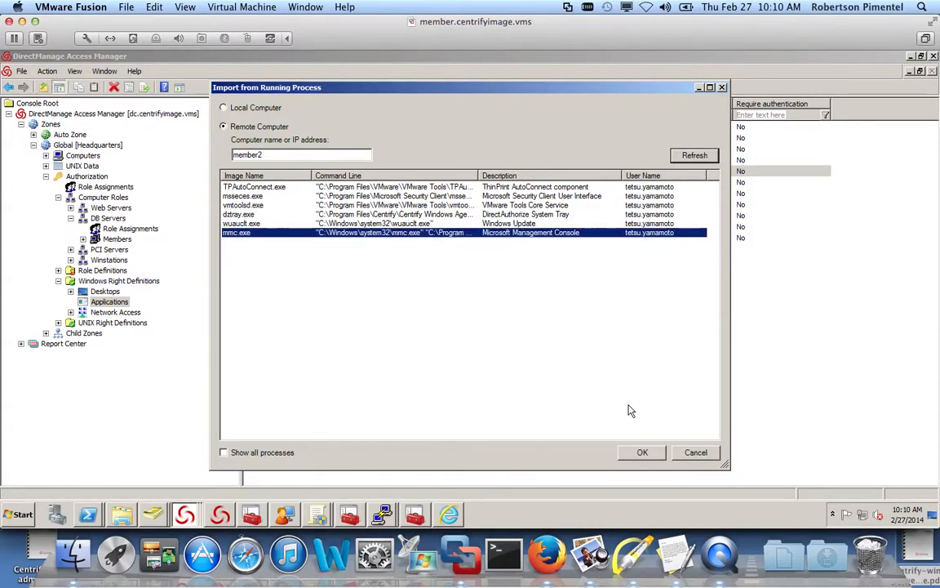
click(642, 452)
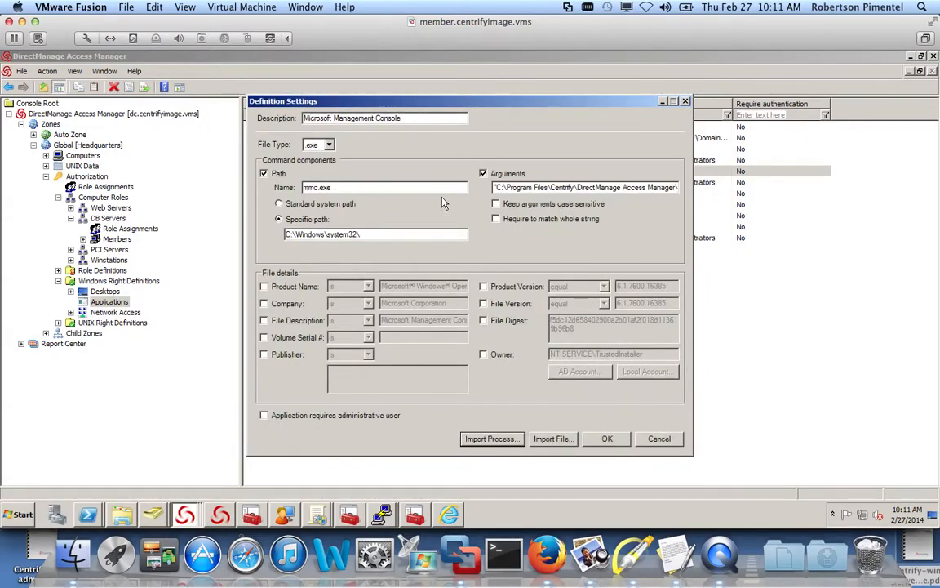
- Inspect the mmc.exe arguments, leave Product Name and Company unchecked, and cancel both dialogs
click(548, 187)
drag(549, 187, 717, 188)
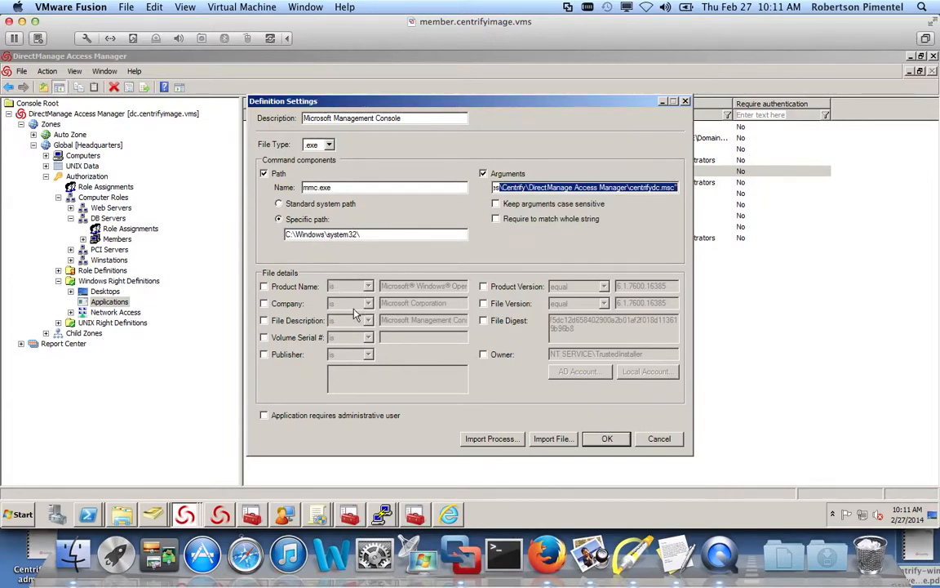
click(264, 287)
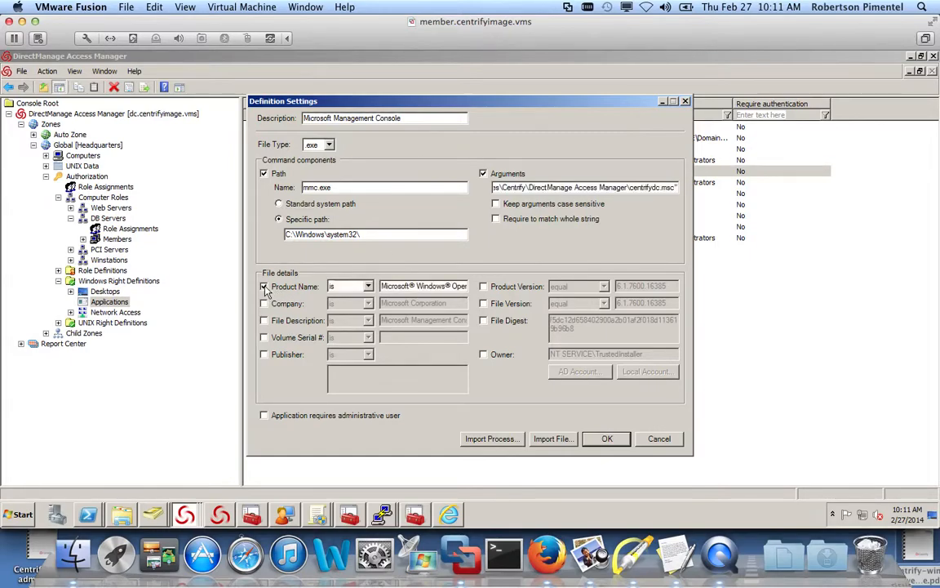
click(265, 304)
click(264, 287)
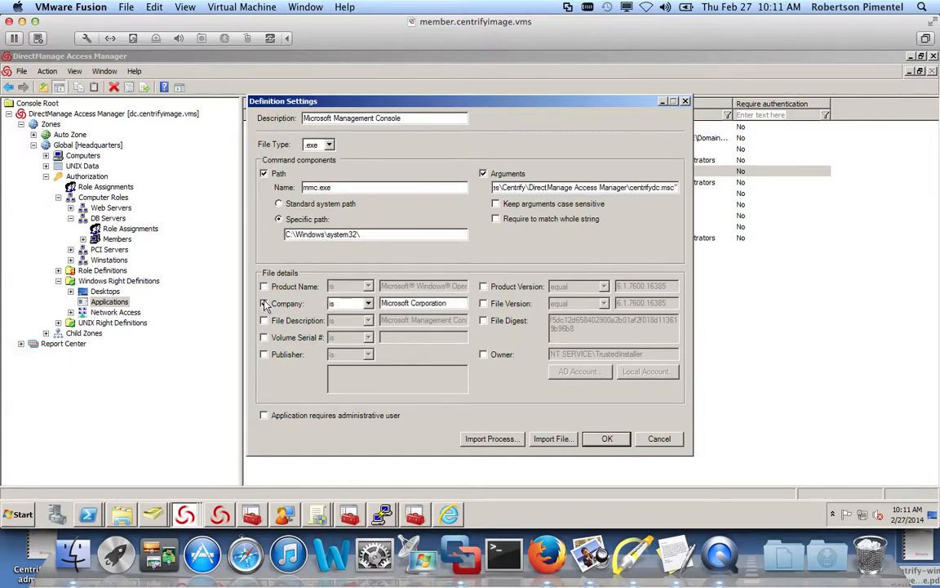
click(276, 305)
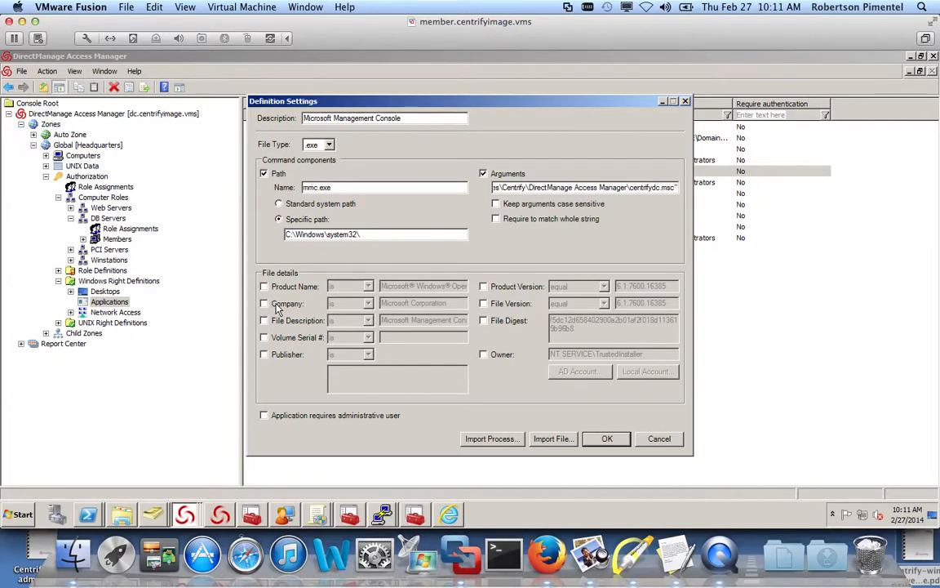
click(669, 439)
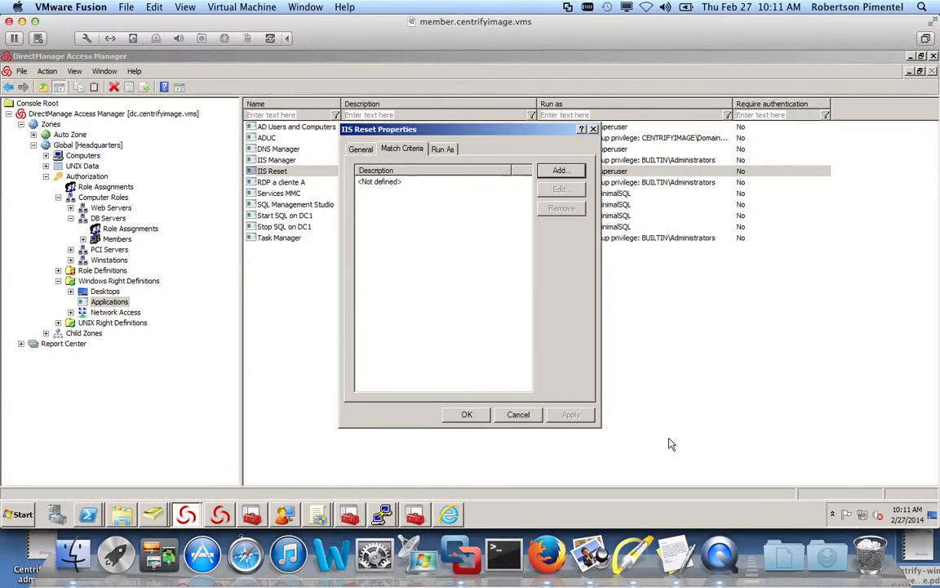
click(518, 414)
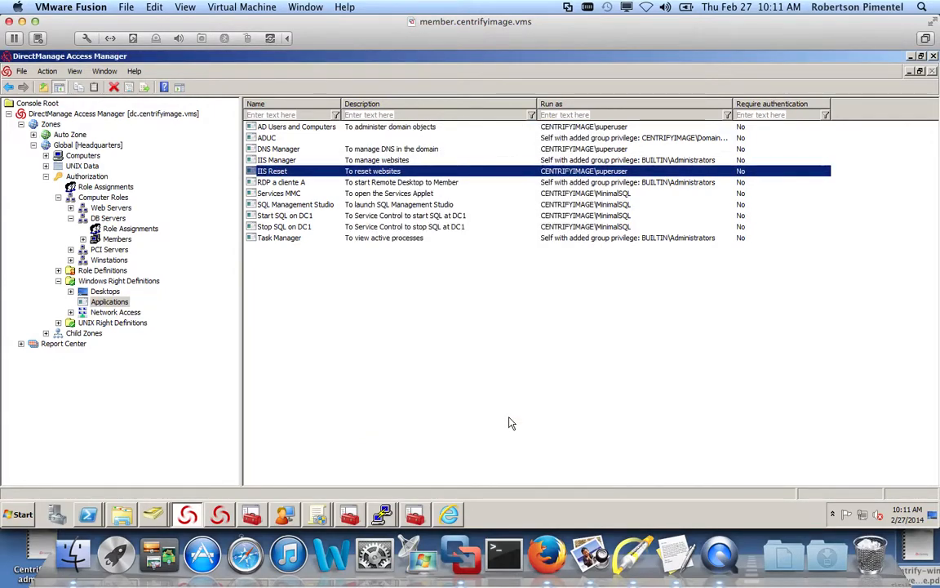
- Expand Role Definitions, review WIN - Admin properties unchanged, then choose Add Right for WIN - Admin
click(58, 270)
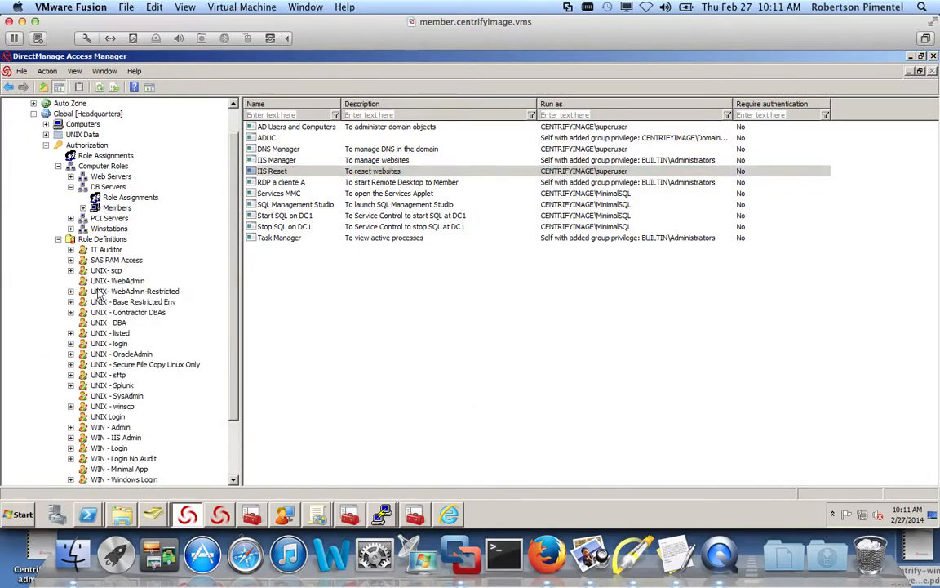
scroll(209, 277, down, 2)
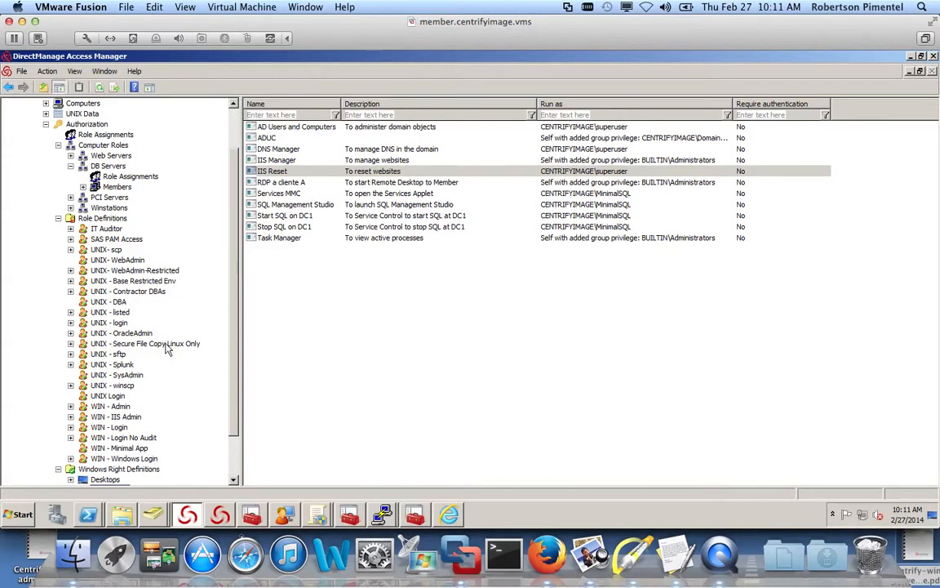
click(118, 407)
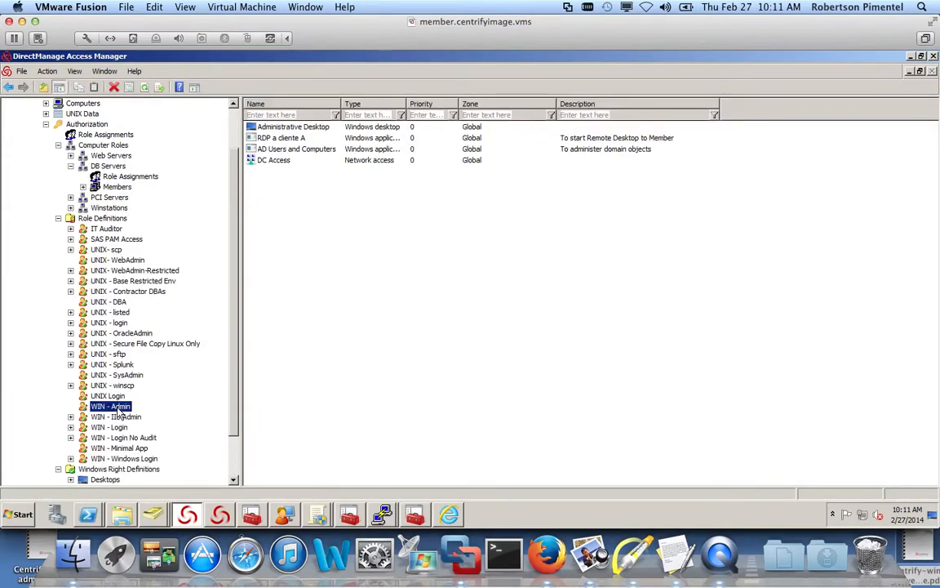
right_click(118, 407)
click(145, 382)
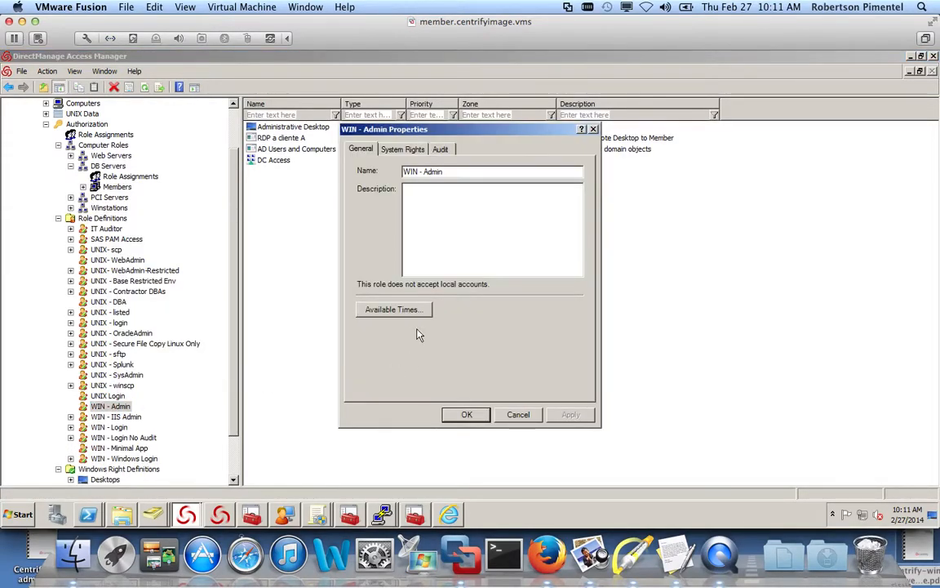
click(517, 414)
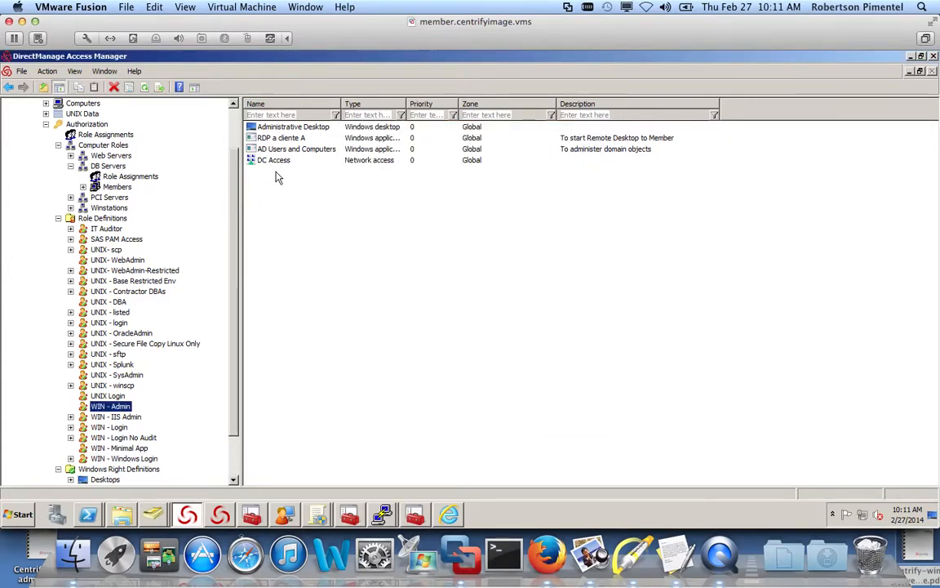
right_click(117, 411)
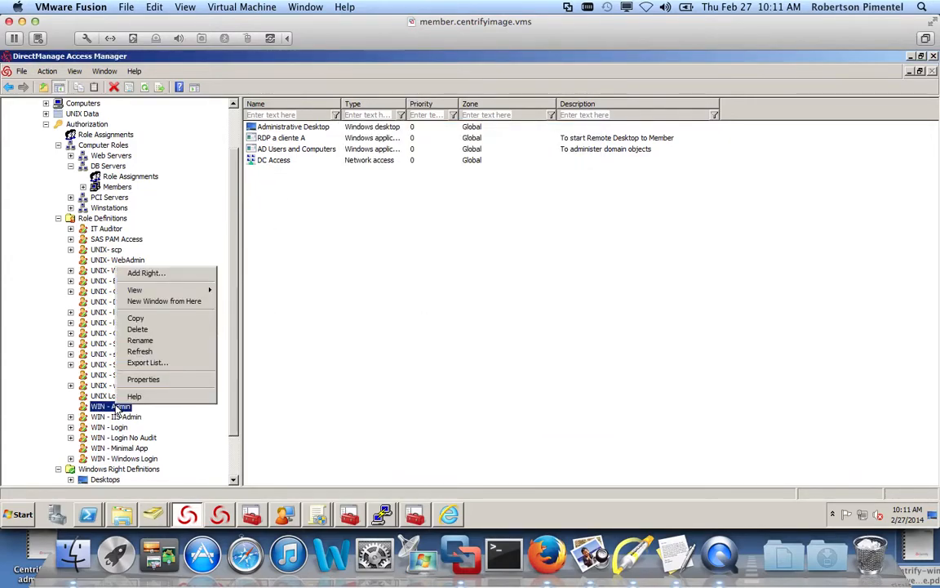
click(147, 273)
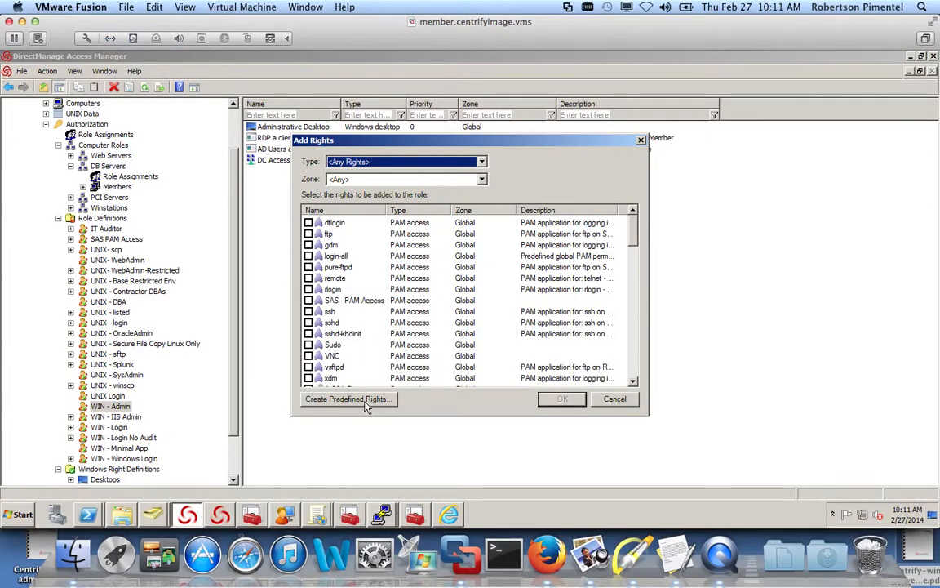
- Filter rights to <Any Windows Rights>, browse the predefined rights list, then cancel both dialogs
click(433, 162)
click(430, 192)
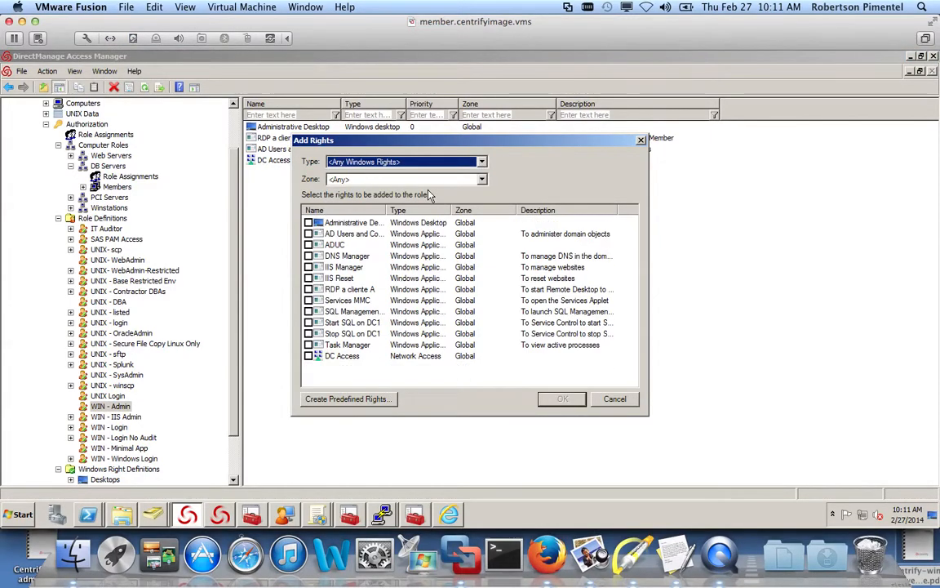
click(349, 399)
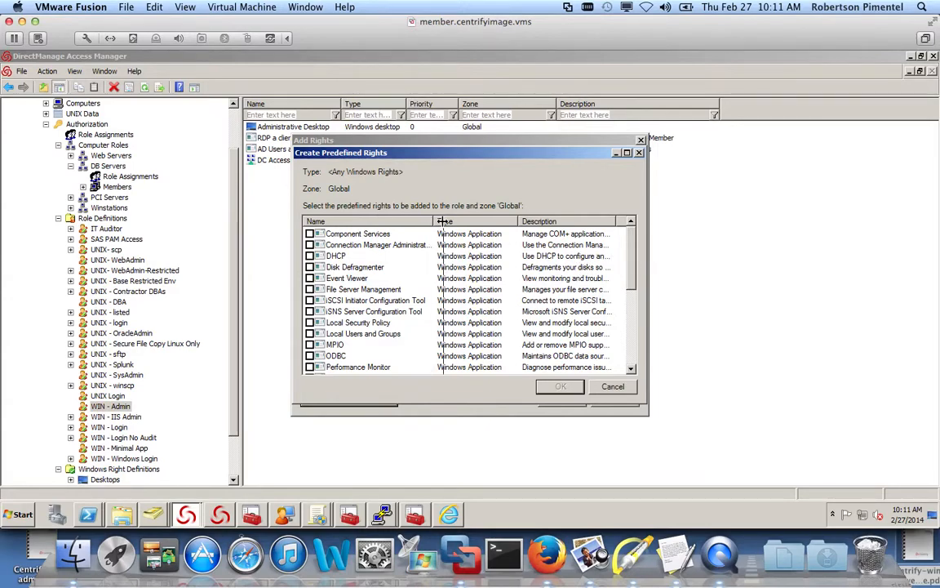
drag(433, 221, 443, 221)
scroll(577, 267, down, 1)
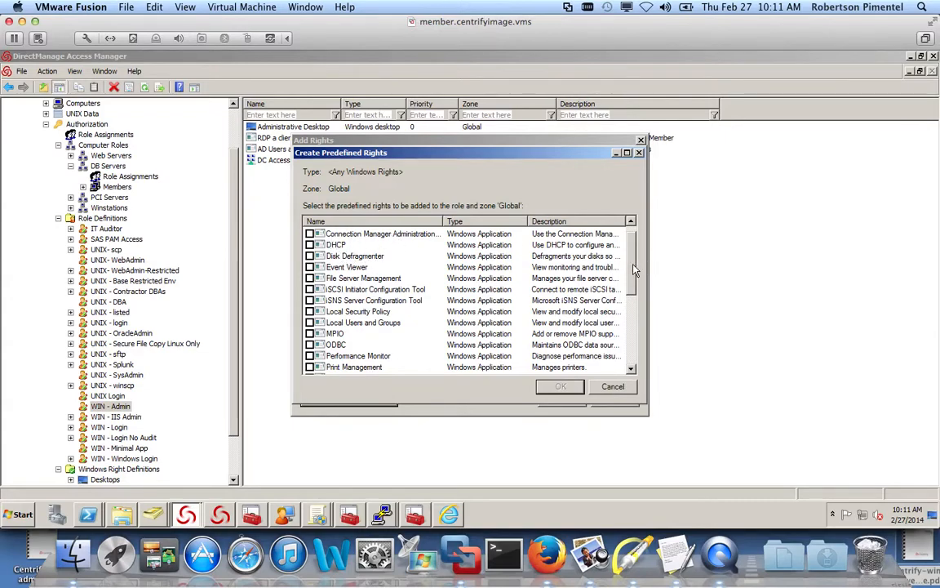
scroll(636, 280, down, 2)
scroll(636, 281, down, 7)
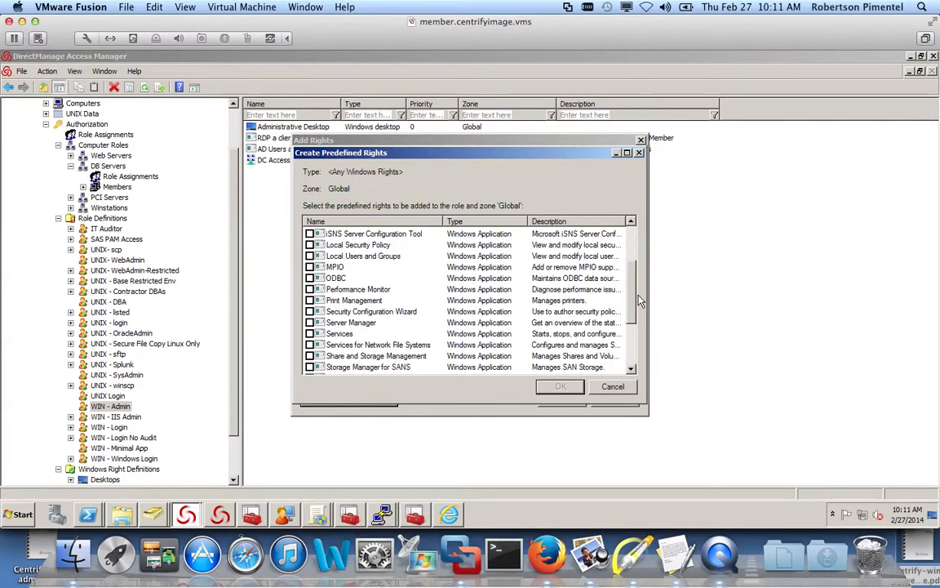
scroll(578, 290, down, 5)
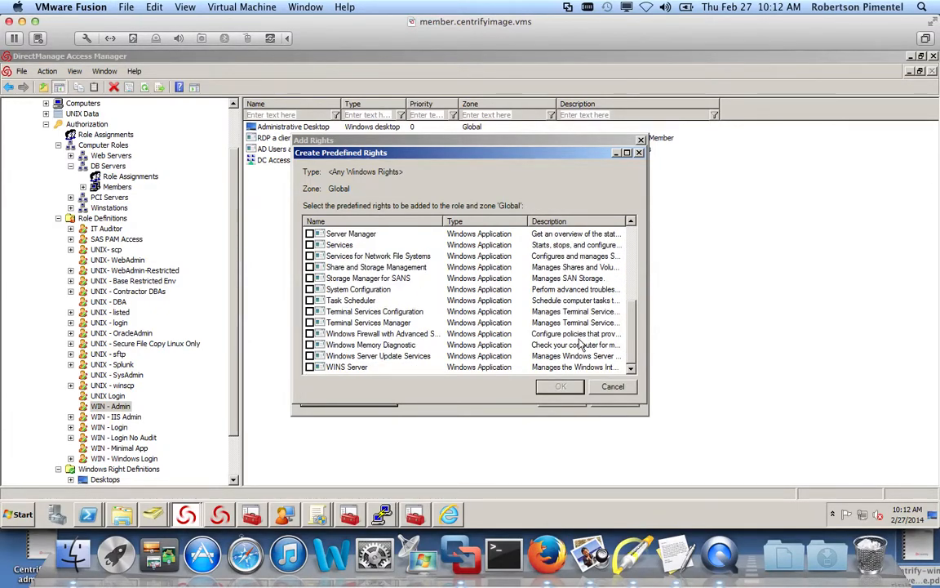
click(613, 386)
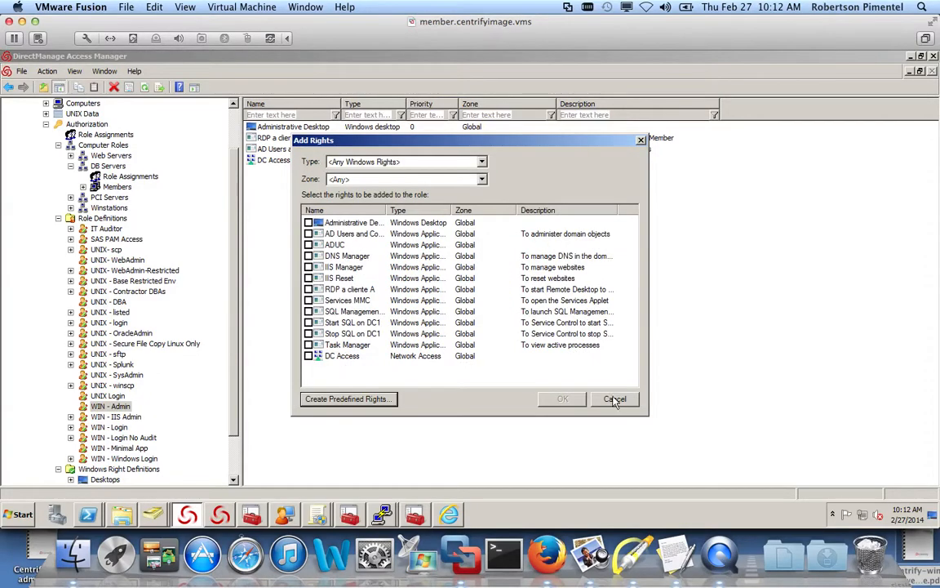
click(614, 396)
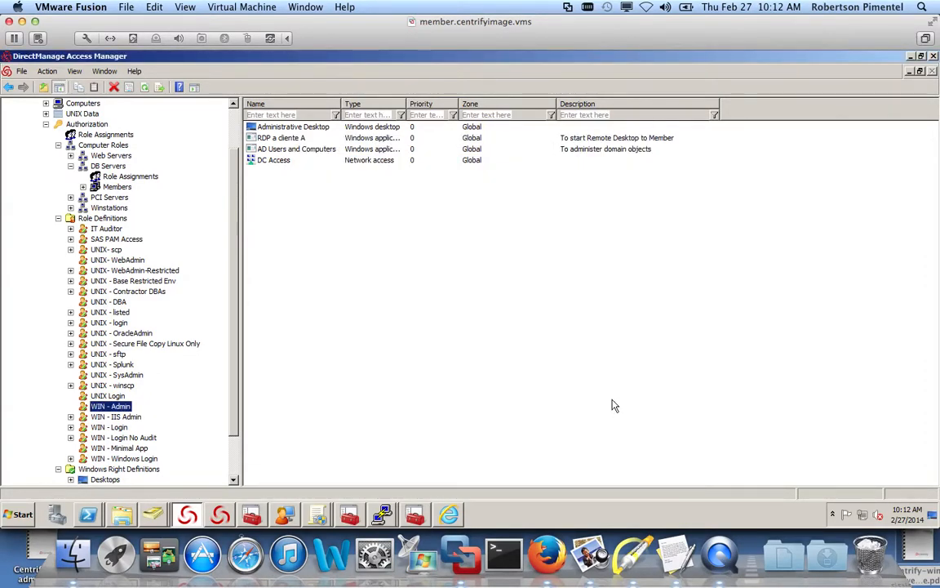